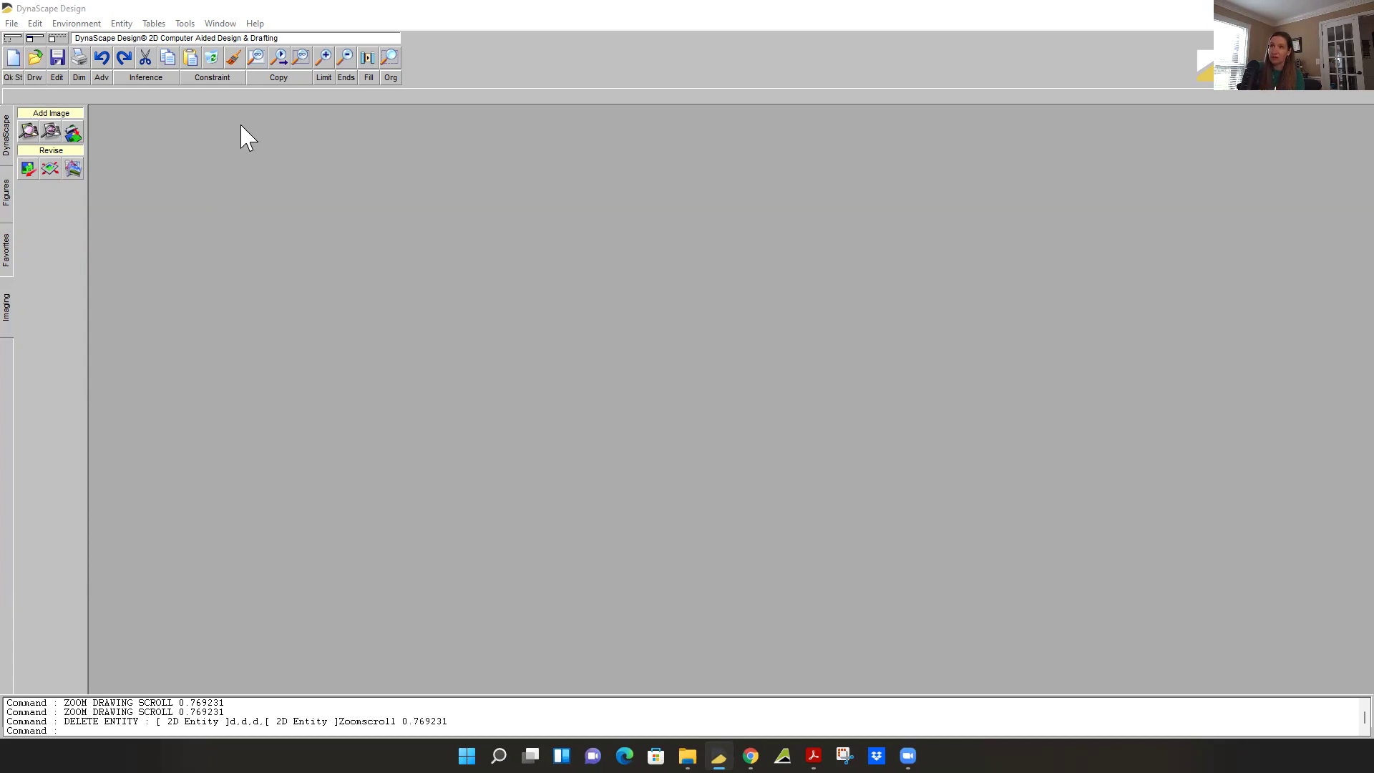
# Step: Bring up the New Drawing dialog listing prototype sheet sizes and scales
pyautogui.click(13, 58)
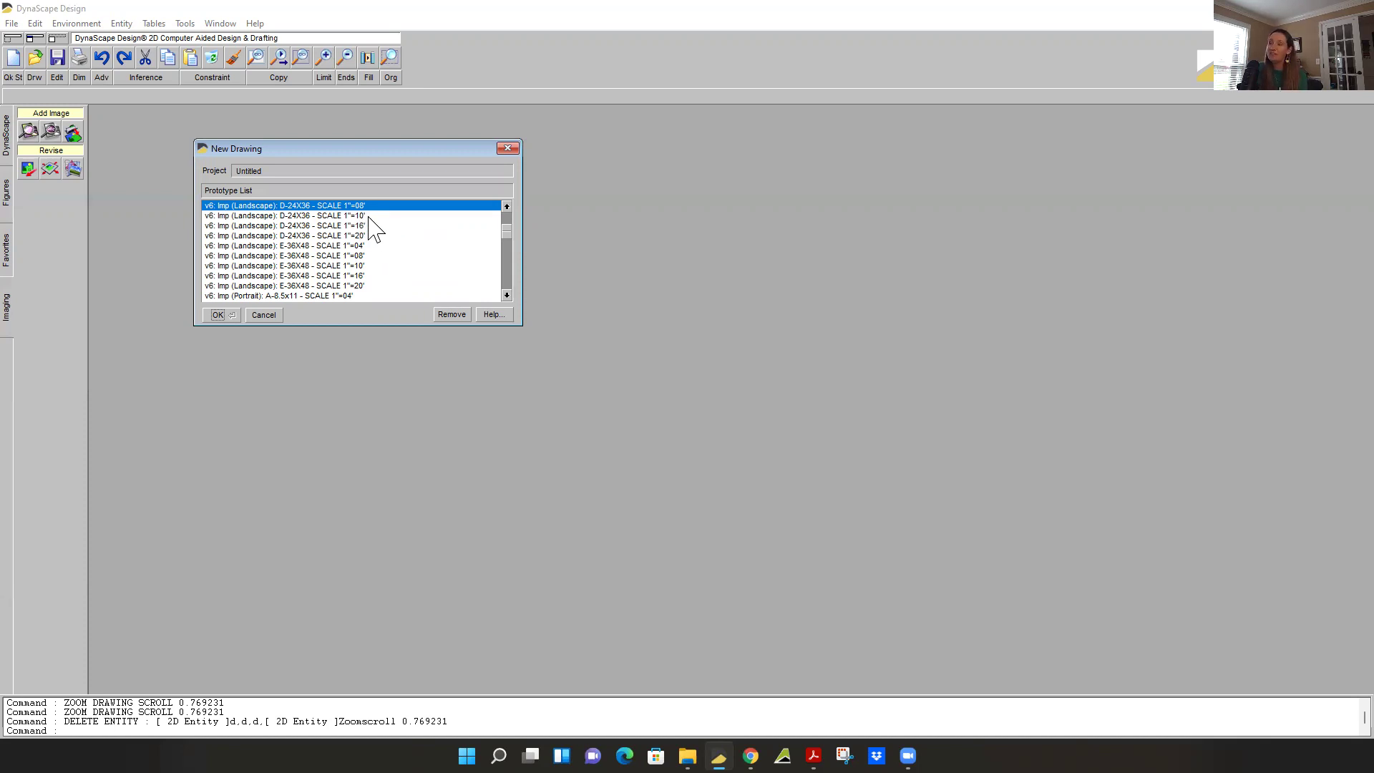
# Step: Create Untitled Drawing: 01 from the v6 Imp (Landscape) D-24X36 1"=08' prototype
pyautogui.click(228, 315)
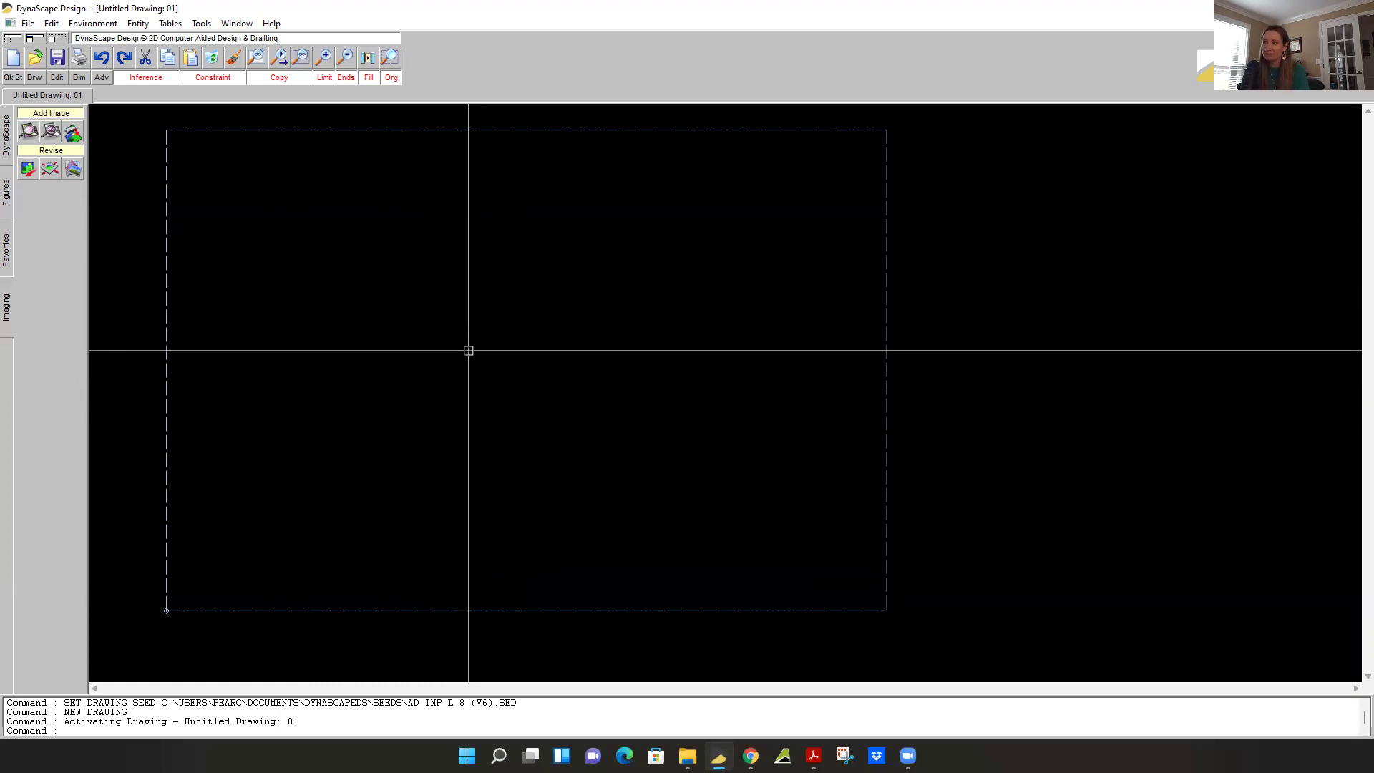
pyautogui.scroll(-2, 468, 350)
pyautogui.scroll(1, 469, 346)
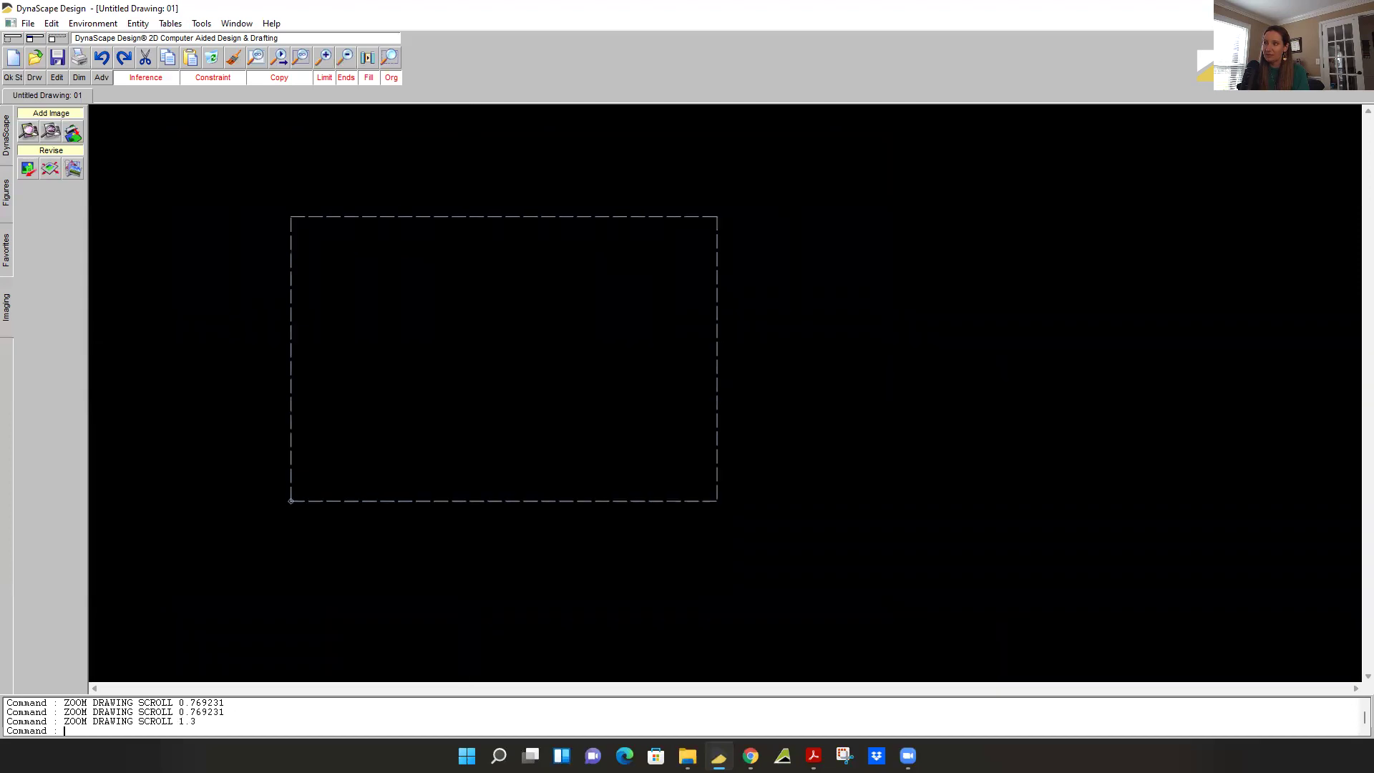
pyautogui.scroll(2, 472, 353)
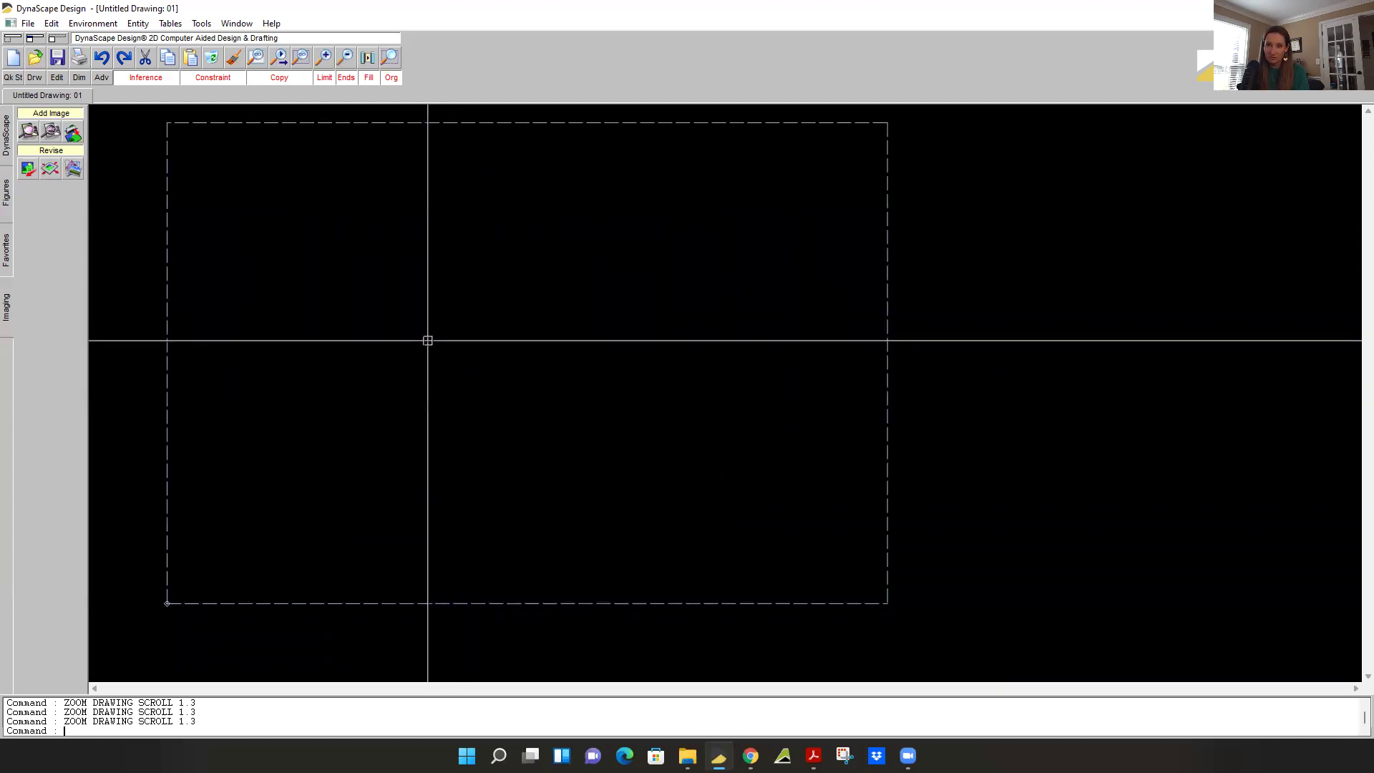
pyautogui.scroll(-3, 428, 340)
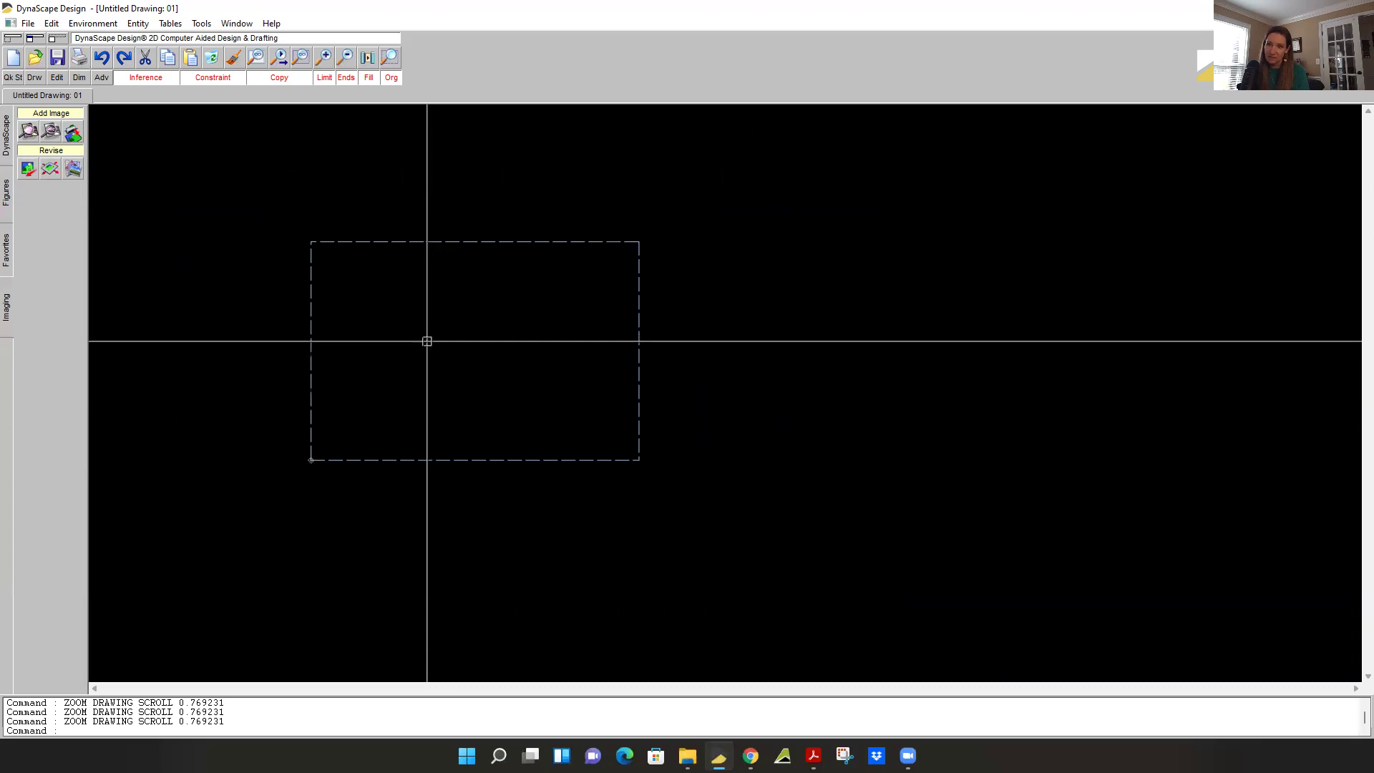
pyautogui.scroll(1, 374, 312)
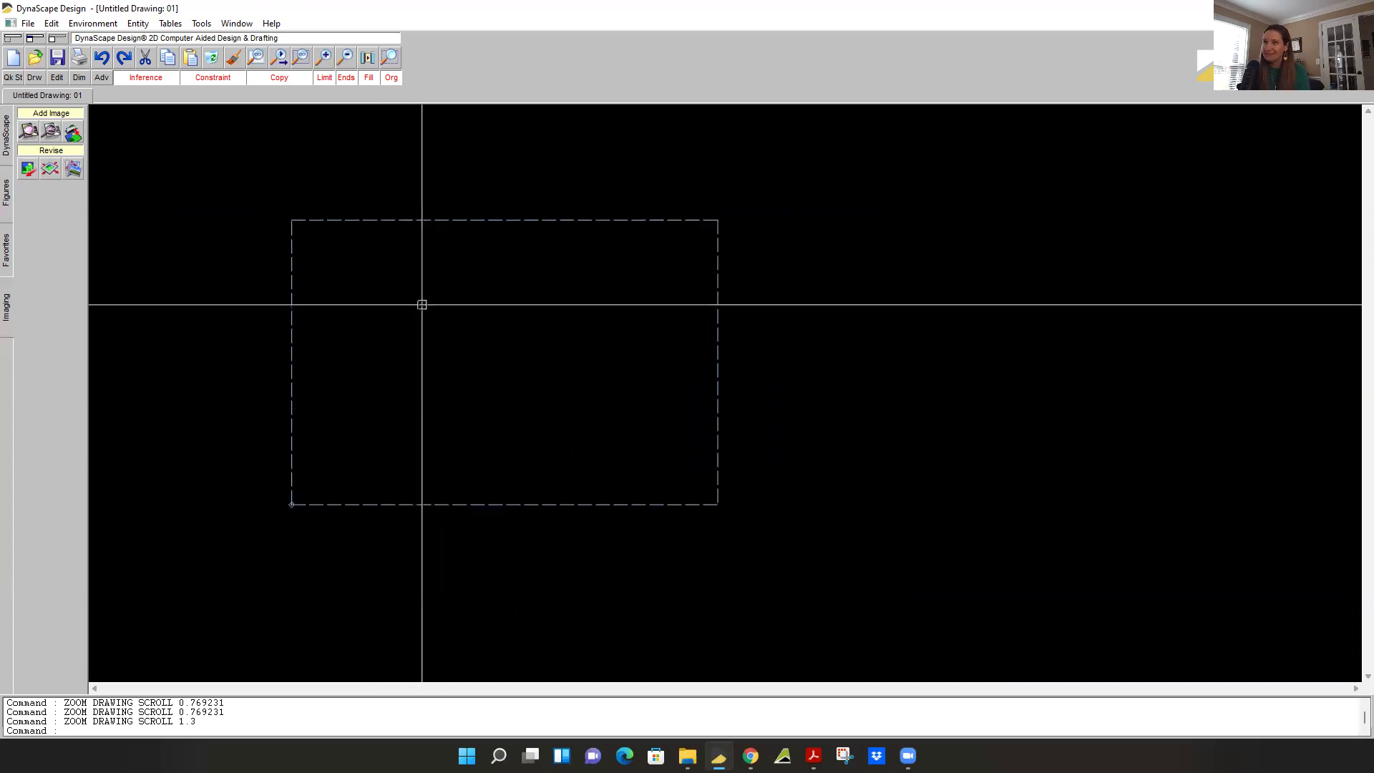
pyautogui.moveTo(419, 303)
pyautogui.mouseDown(button='middle')
pyautogui.moveTo(465, 362)
pyautogui.moveTo(545, 341)
pyautogui.moveTo(405, 288)
pyautogui.moveTo(307, 379)
pyautogui.moveTo(432, 420)
pyautogui.moveTo(414, 299)
pyautogui.moveTo(272, 393)
pyautogui.moveTo(546, 351)
pyautogui.moveTo(476, 356)
pyautogui.mouseUp(button='middle')
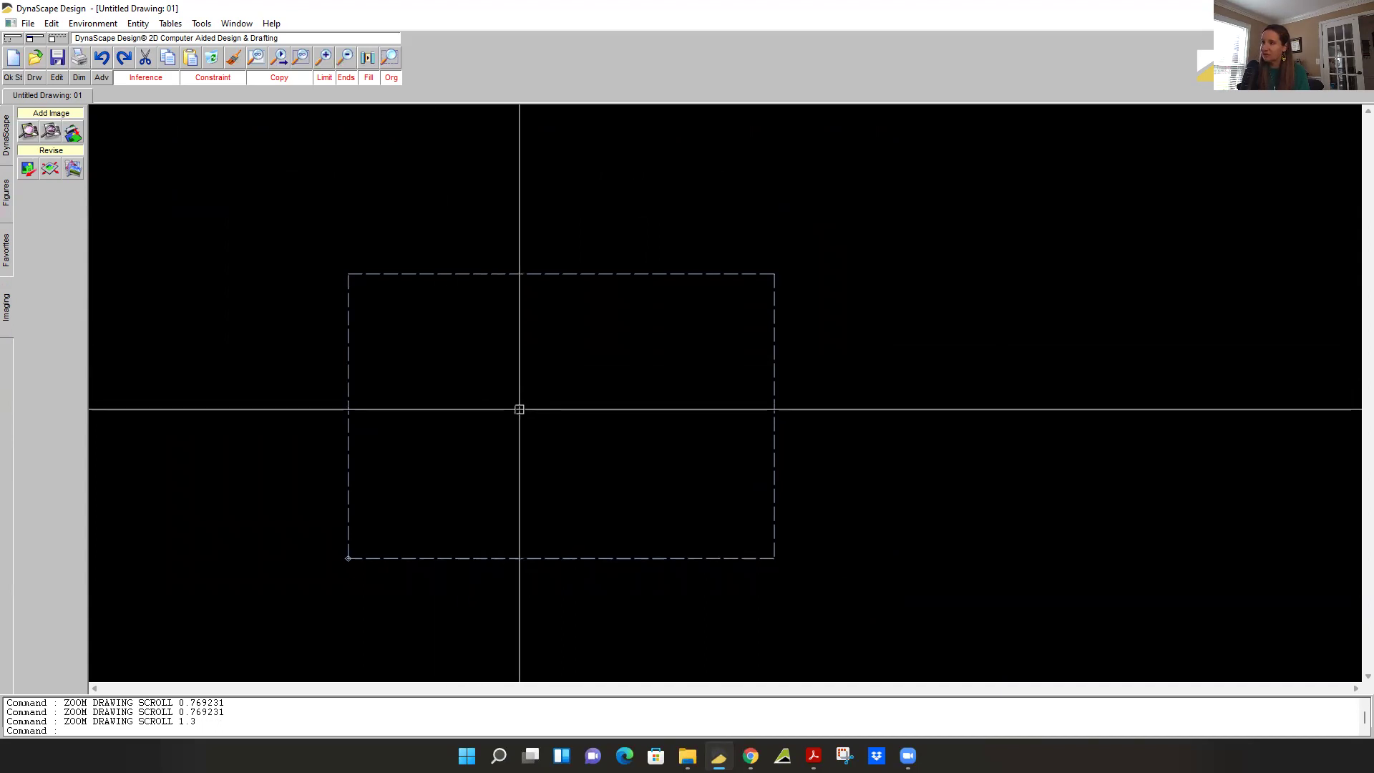
pyautogui.scroll(2, 519, 407)
pyautogui.scroll(1, 520, 407)
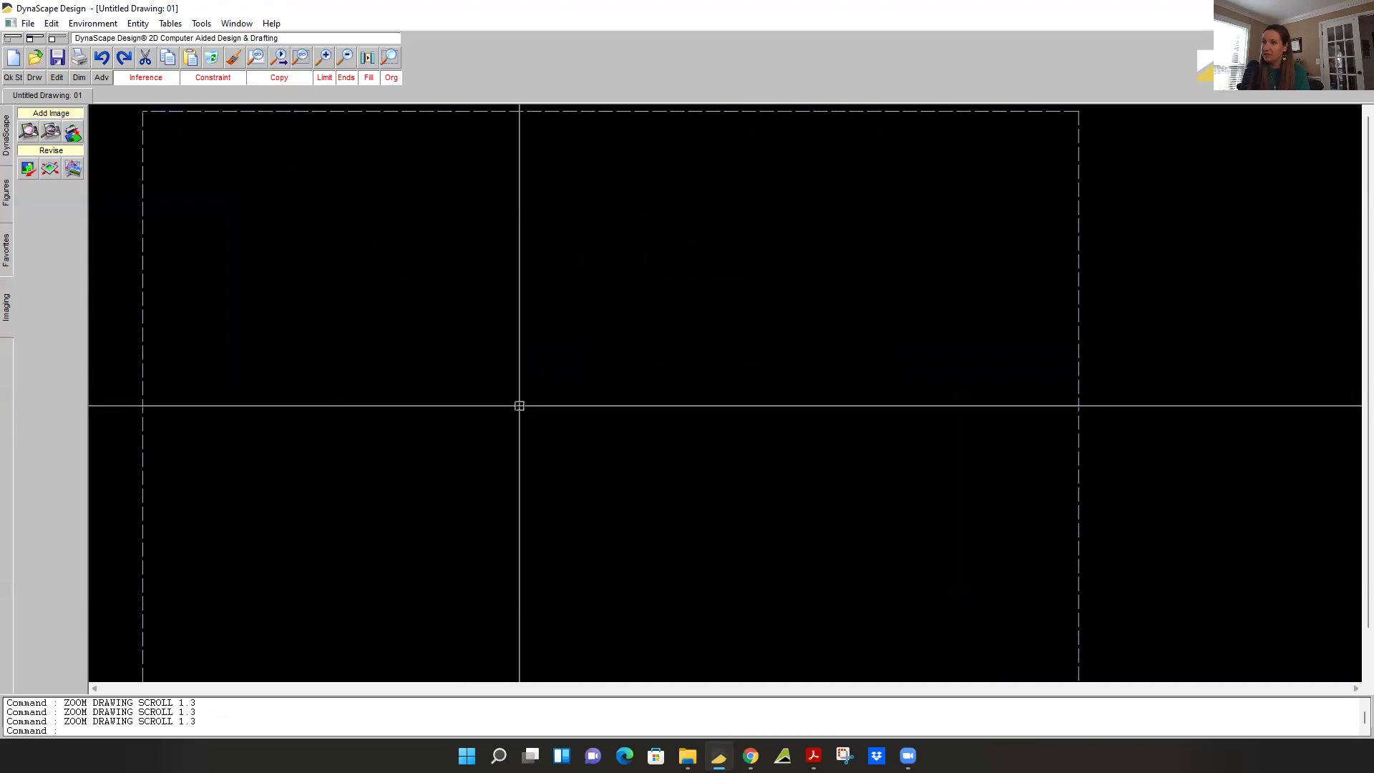
pyautogui.scroll(-2, 520, 407)
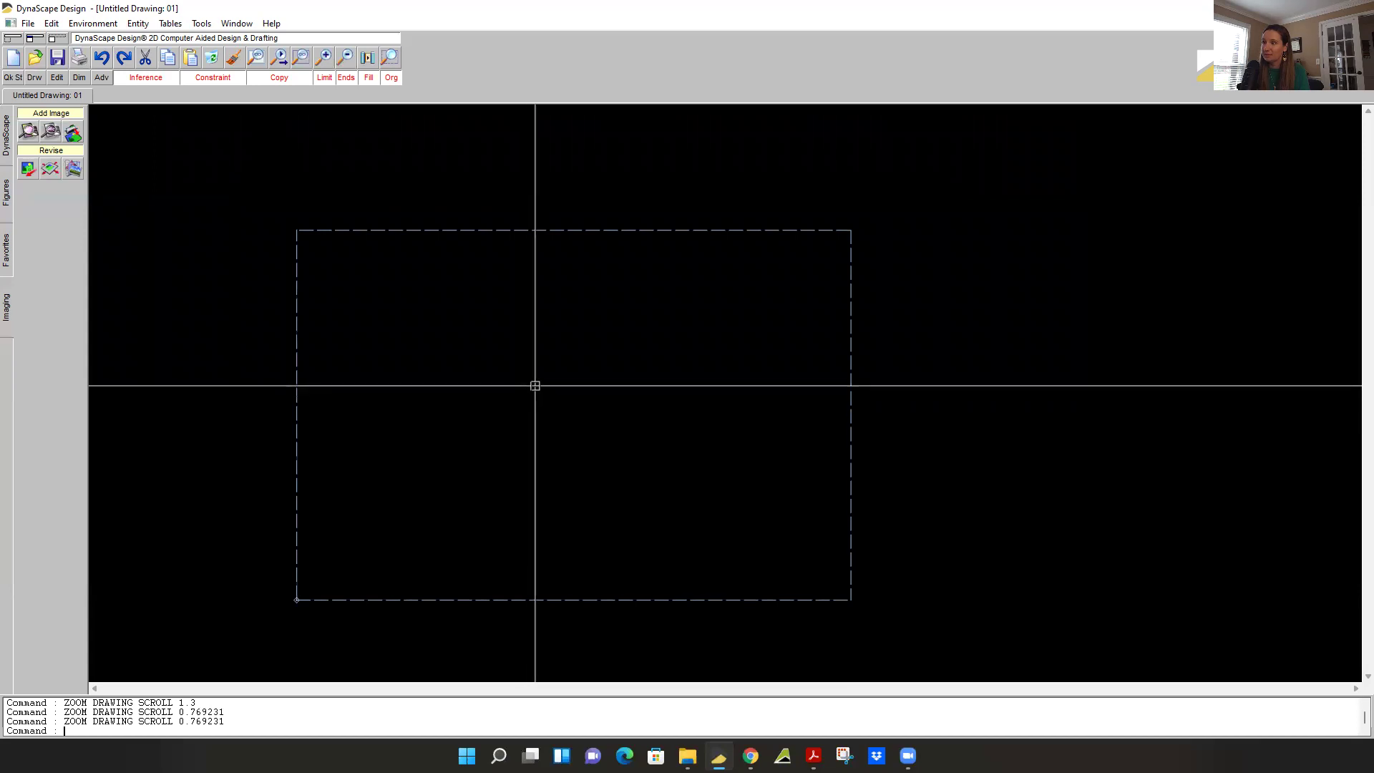
pyautogui.moveTo(549, 399)
pyautogui.mouseDown(button='middle')
pyautogui.moveTo(456, 362)
pyautogui.moveTo(612, 325)
pyautogui.moveTo(542, 433)
pyautogui.moveTo(535, 354)
pyautogui.moveTo(540, 373)
pyautogui.mouseUp(button='middle')
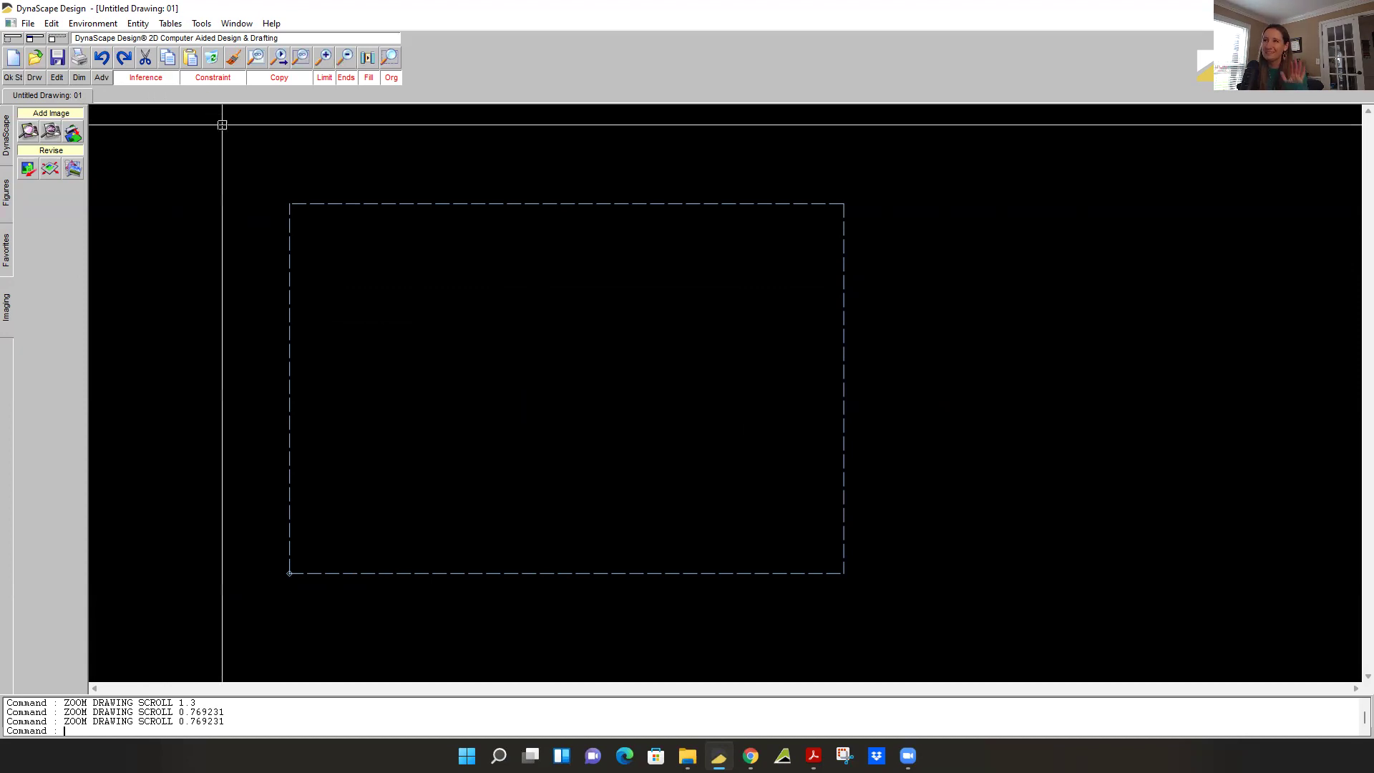
# Step: Switch off inference tracking and set the drawing constraint to None
pyautogui.click(145, 80)
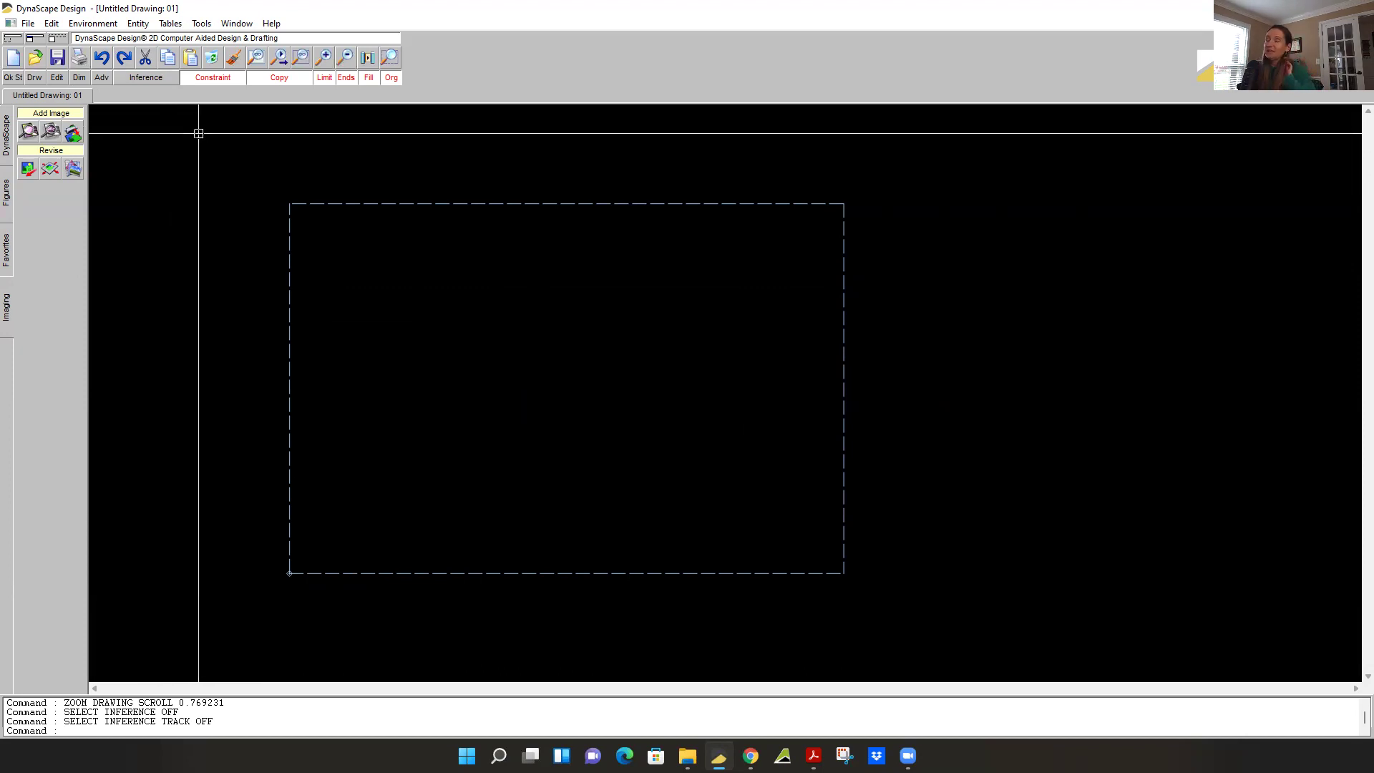
pyautogui.click(213, 79)
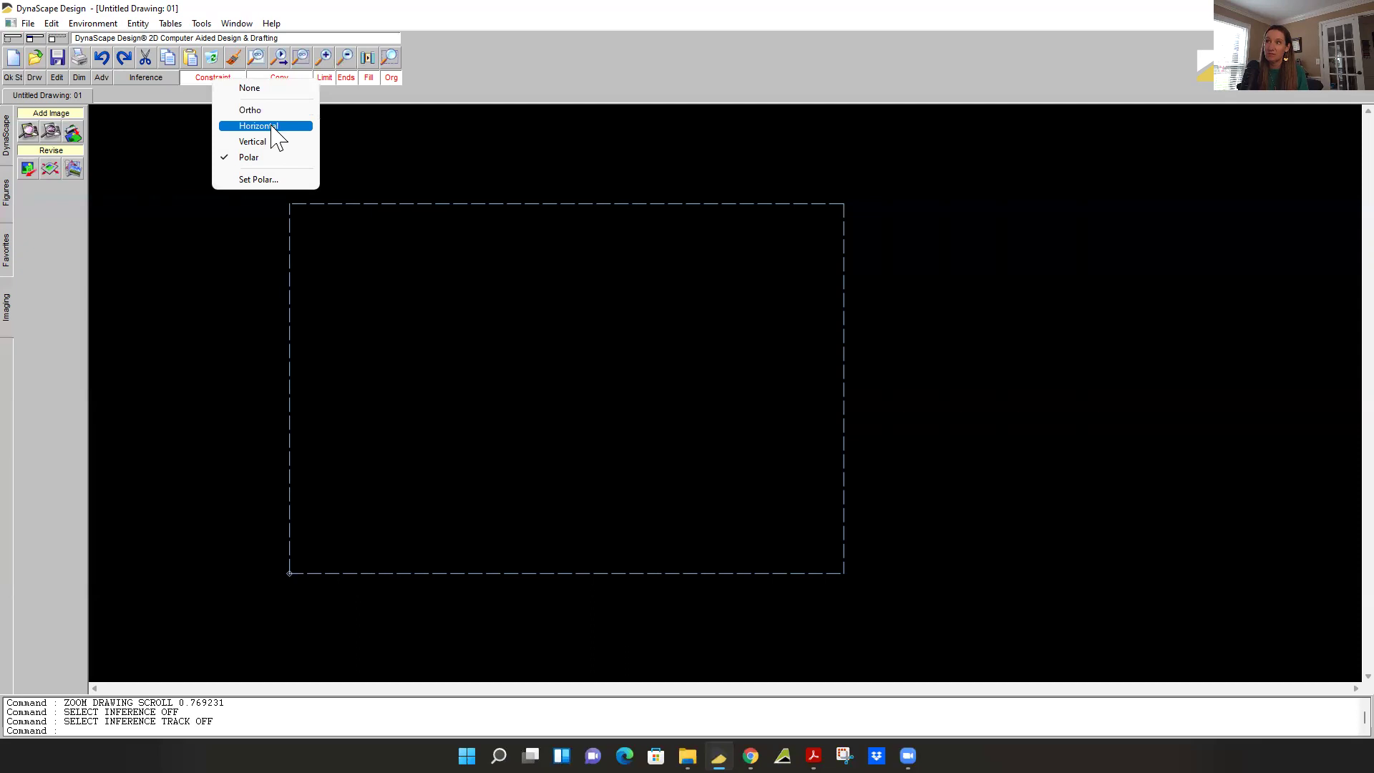
pyautogui.click(256, 88)
pyautogui.click(211, 79)
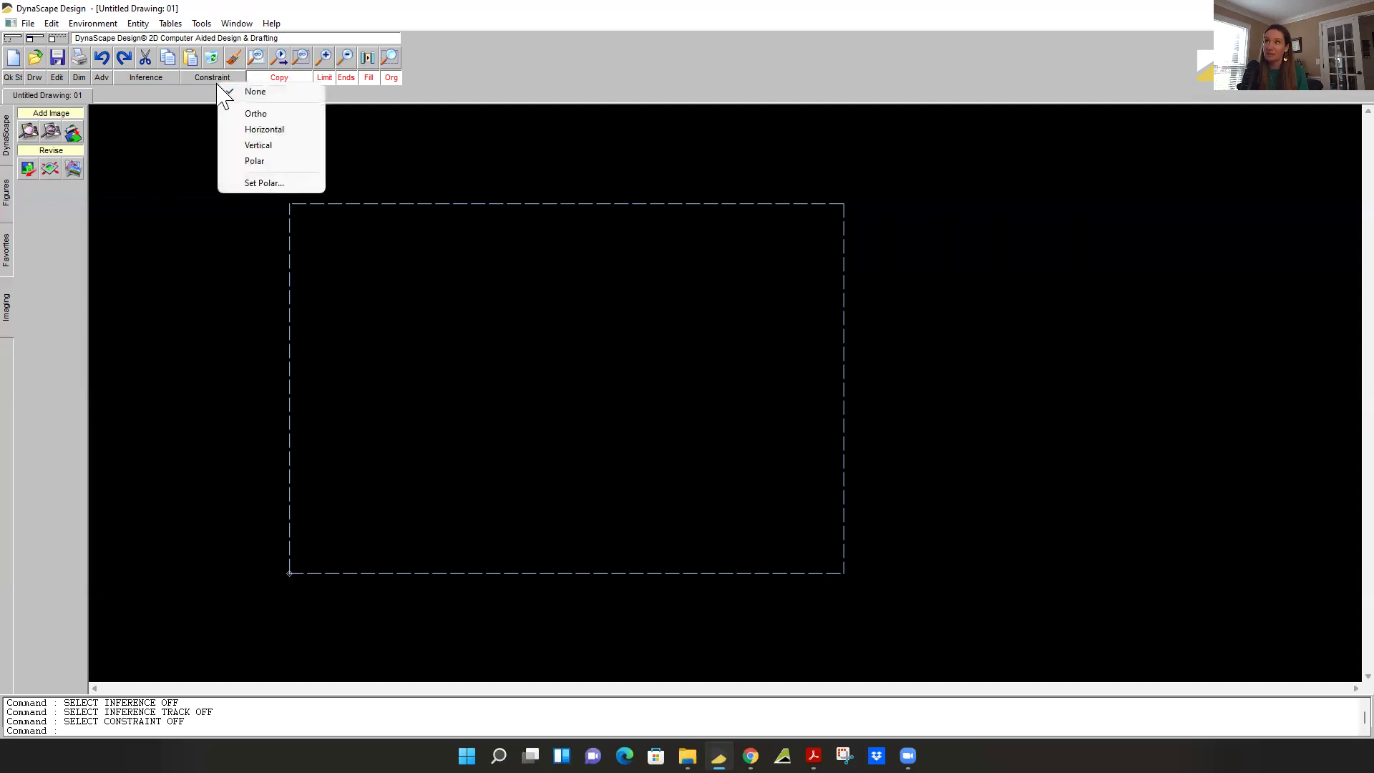
pyautogui.click(252, 92)
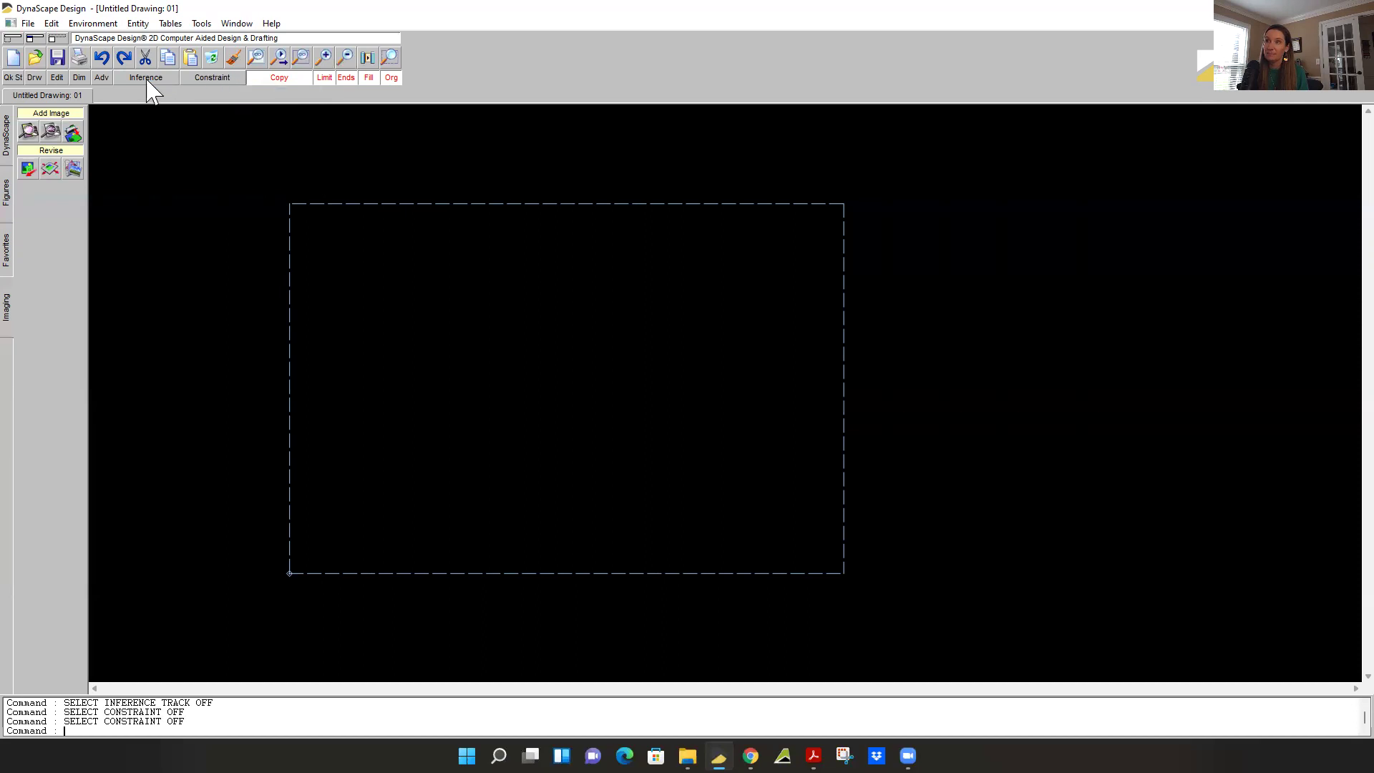
# Step: Start the Polyline tool from the Drw toolbox with the constraint set to None
pyautogui.click(34, 77)
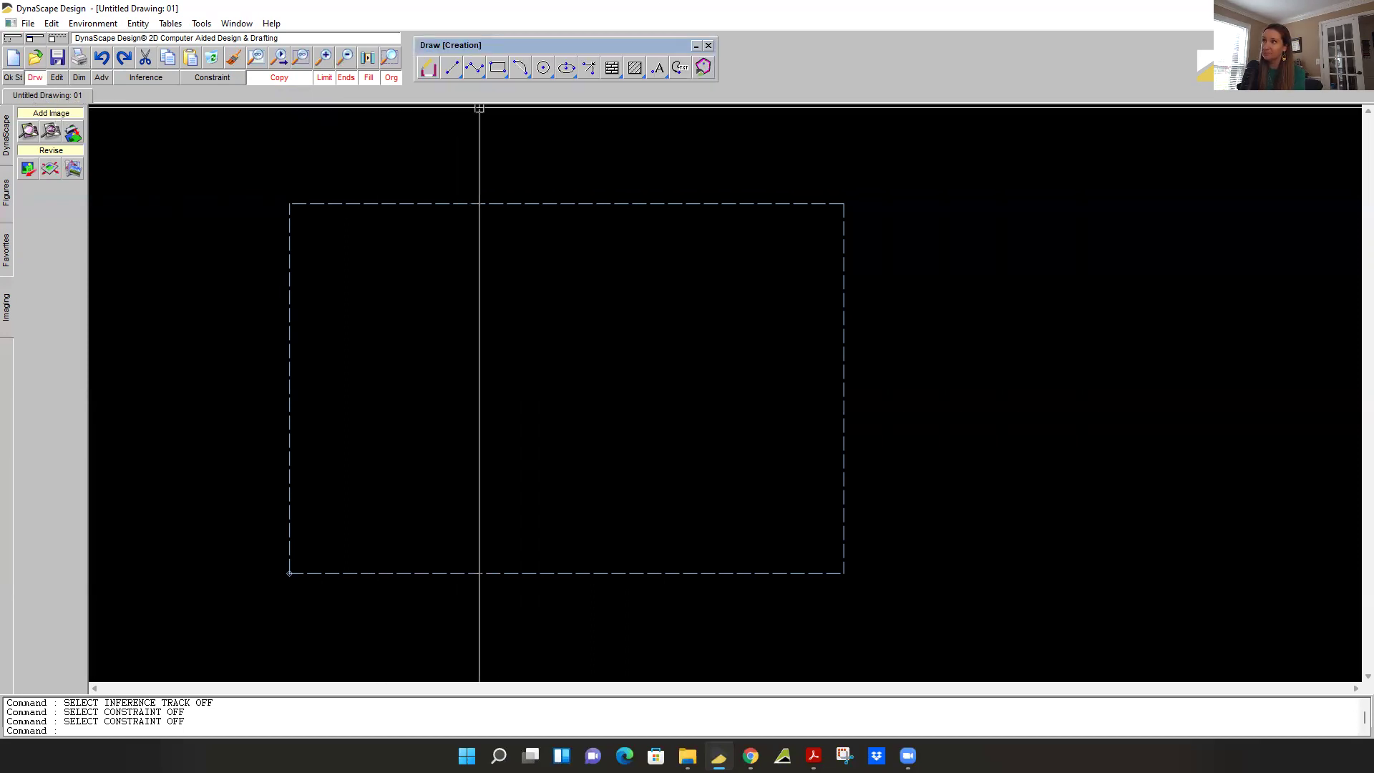
pyautogui.click(475, 69)
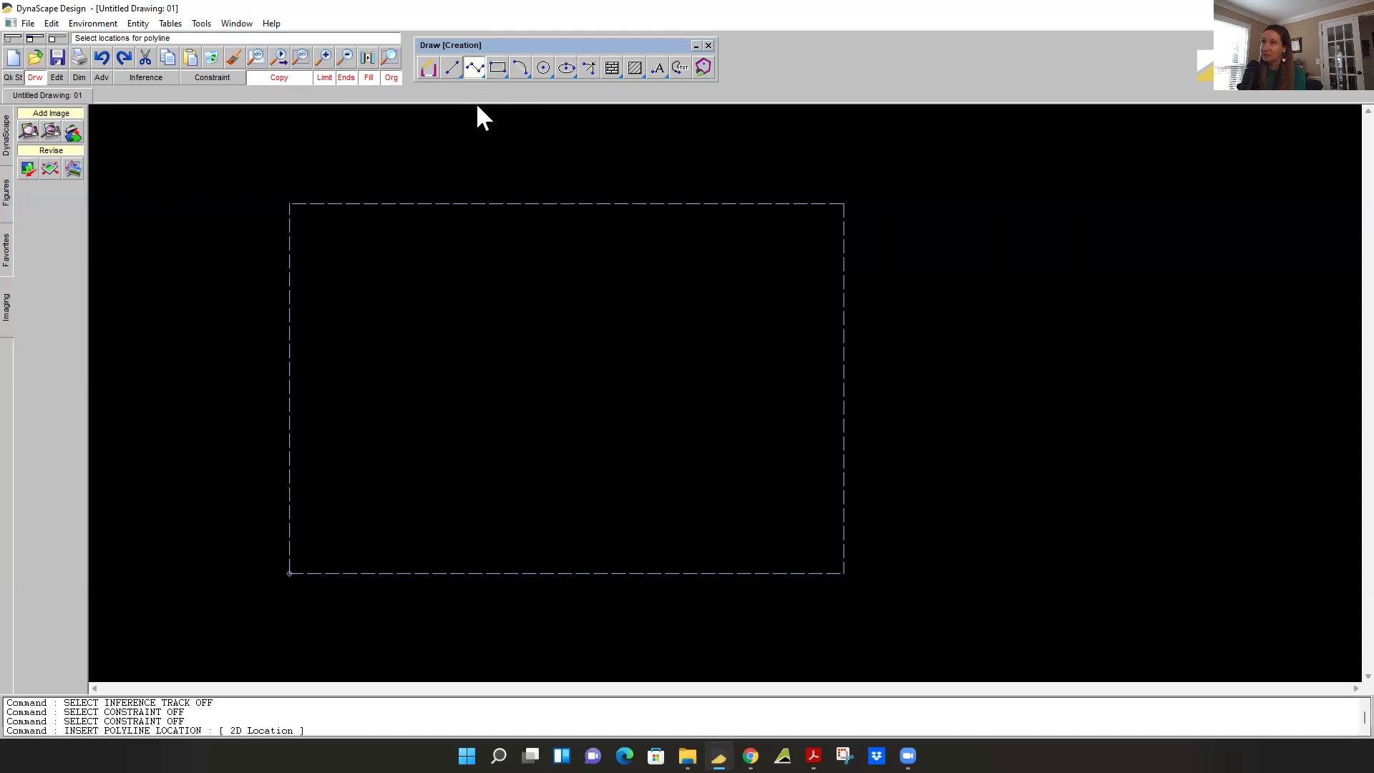
pyautogui.moveTo(200, 170); pyautogui.dragTo(242, 173)
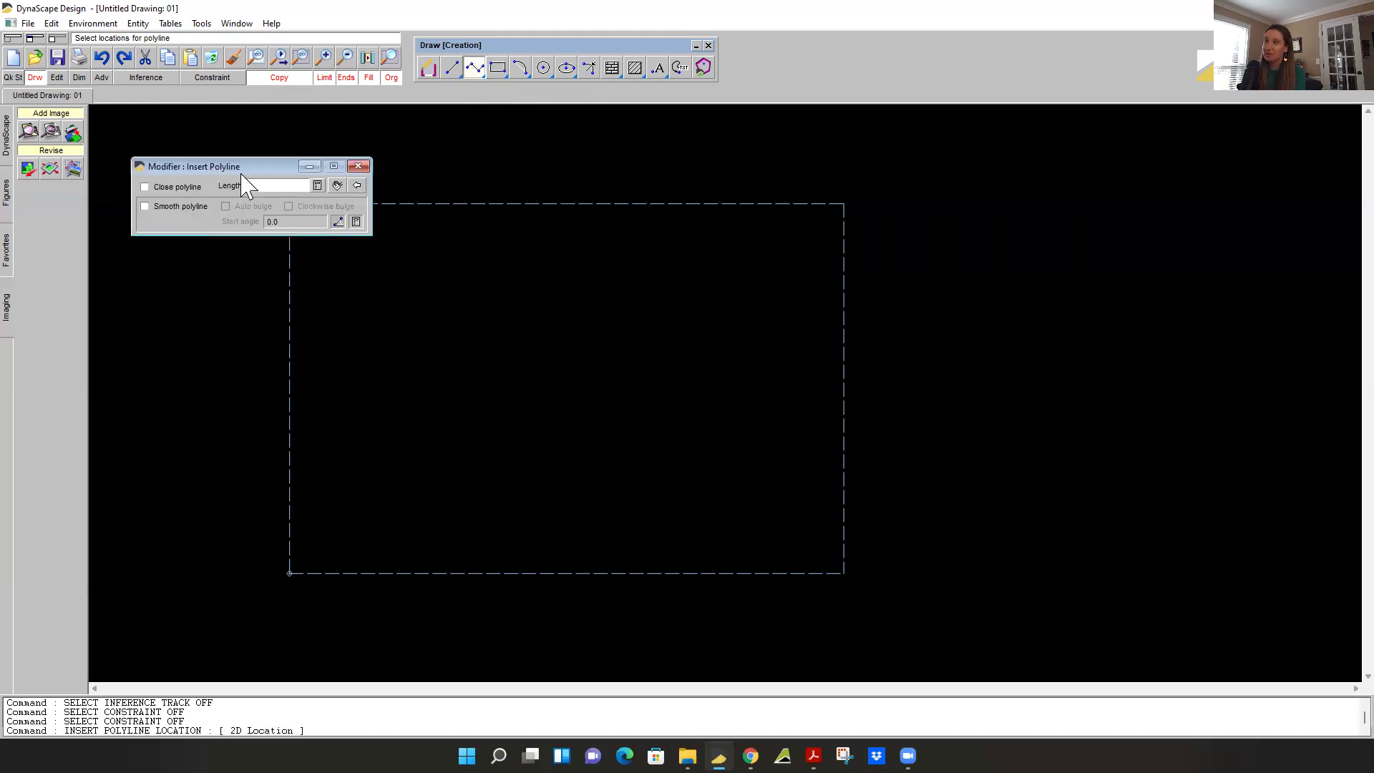
pyautogui.moveTo(493, 189); pyautogui.dragTo(494, 150)
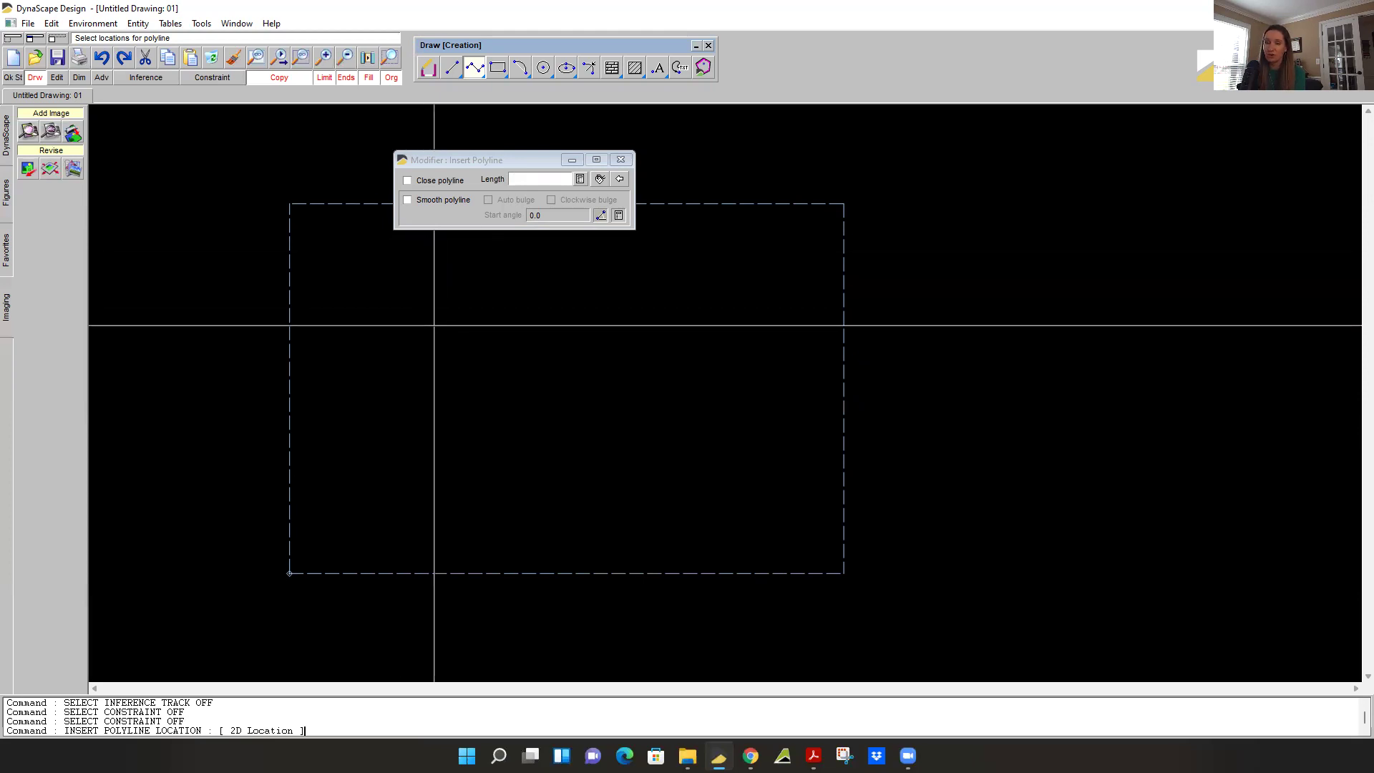
pyautogui.click(222, 78)
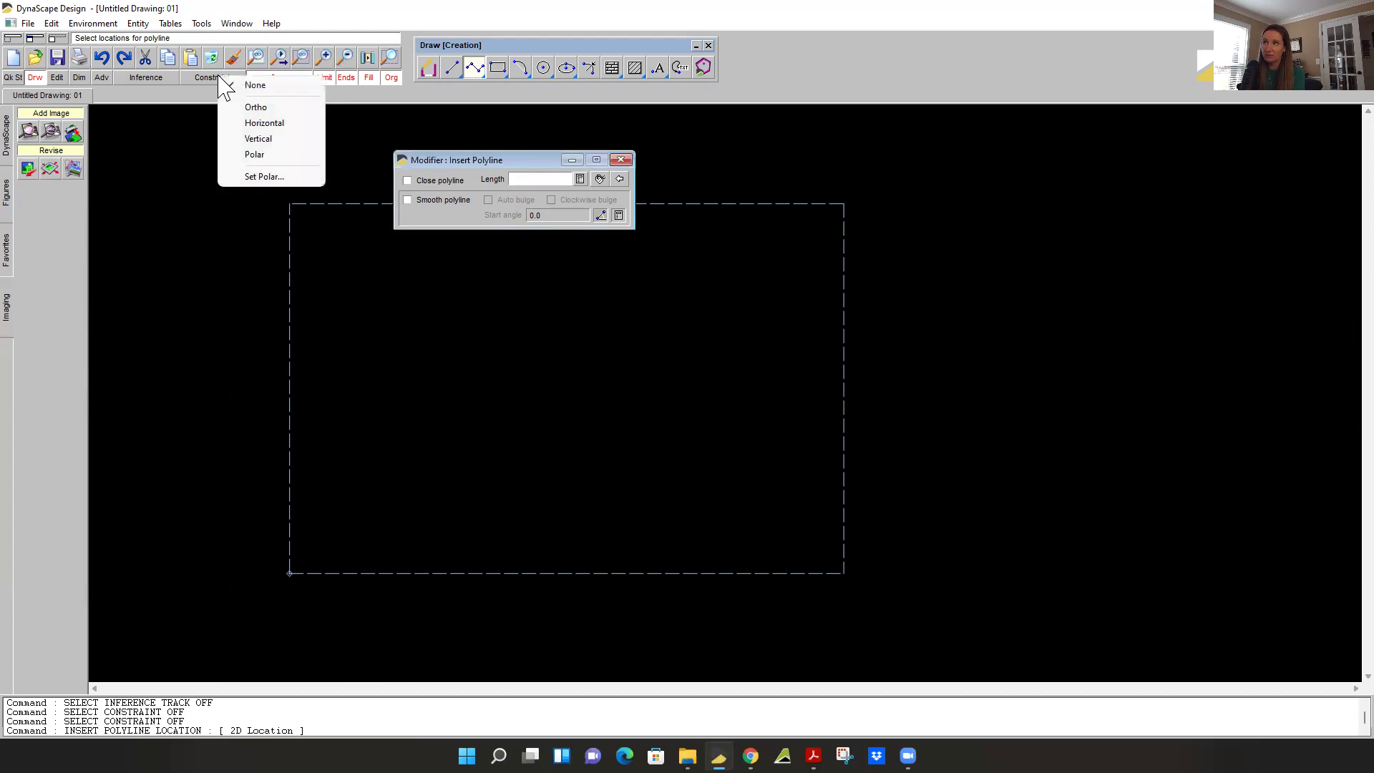
pyautogui.click(215, 83)
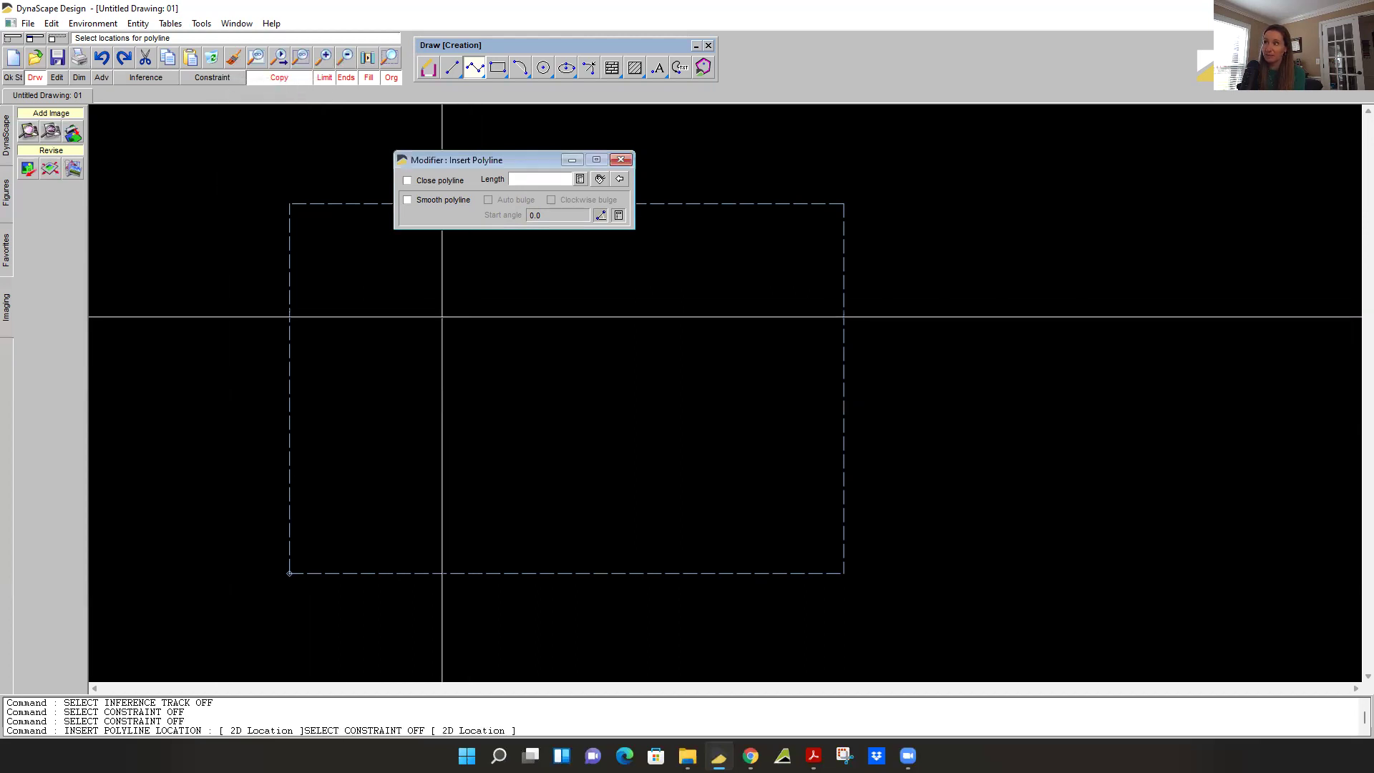
# Step: Draw a freehand three-segment zigzag polyline through four points inside the sheet border
pyautogui.click(421, 338)
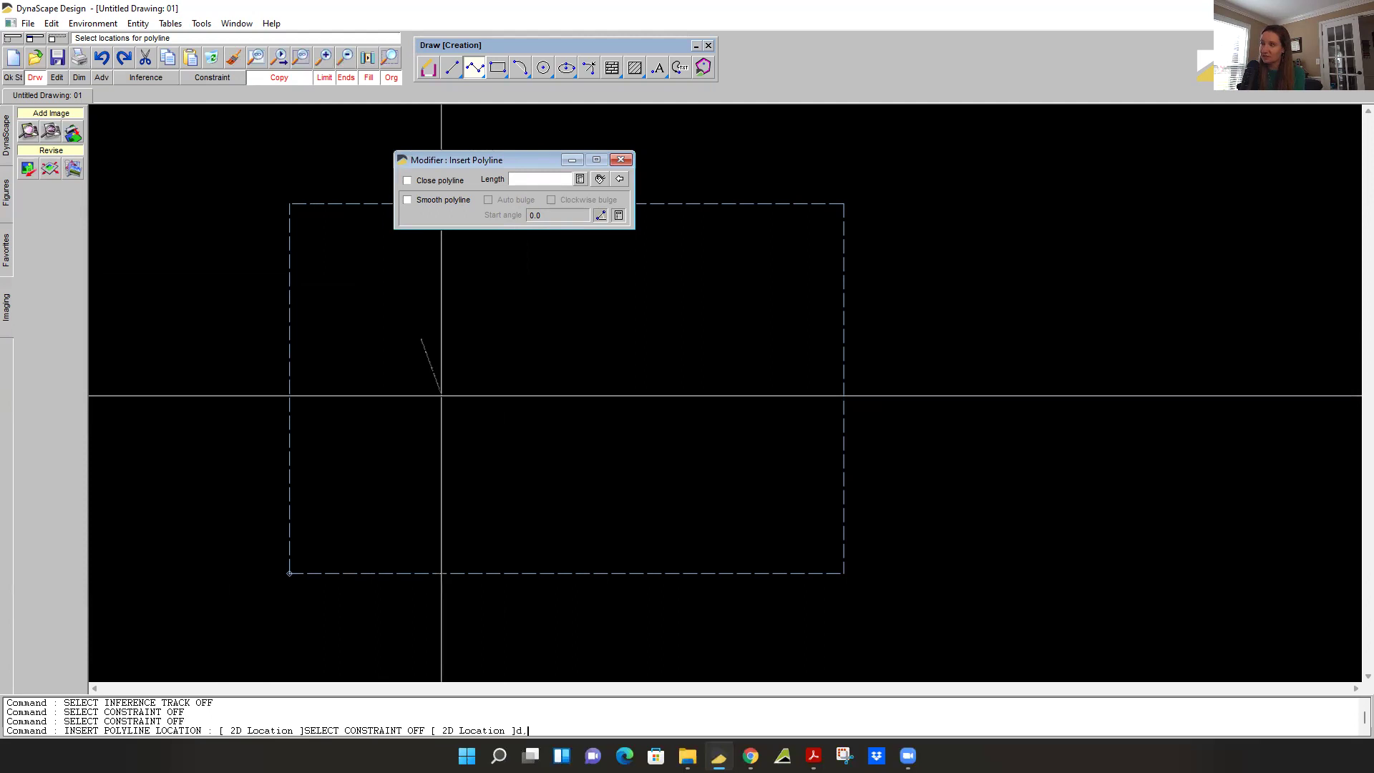
pyautogui.click(477, 293)
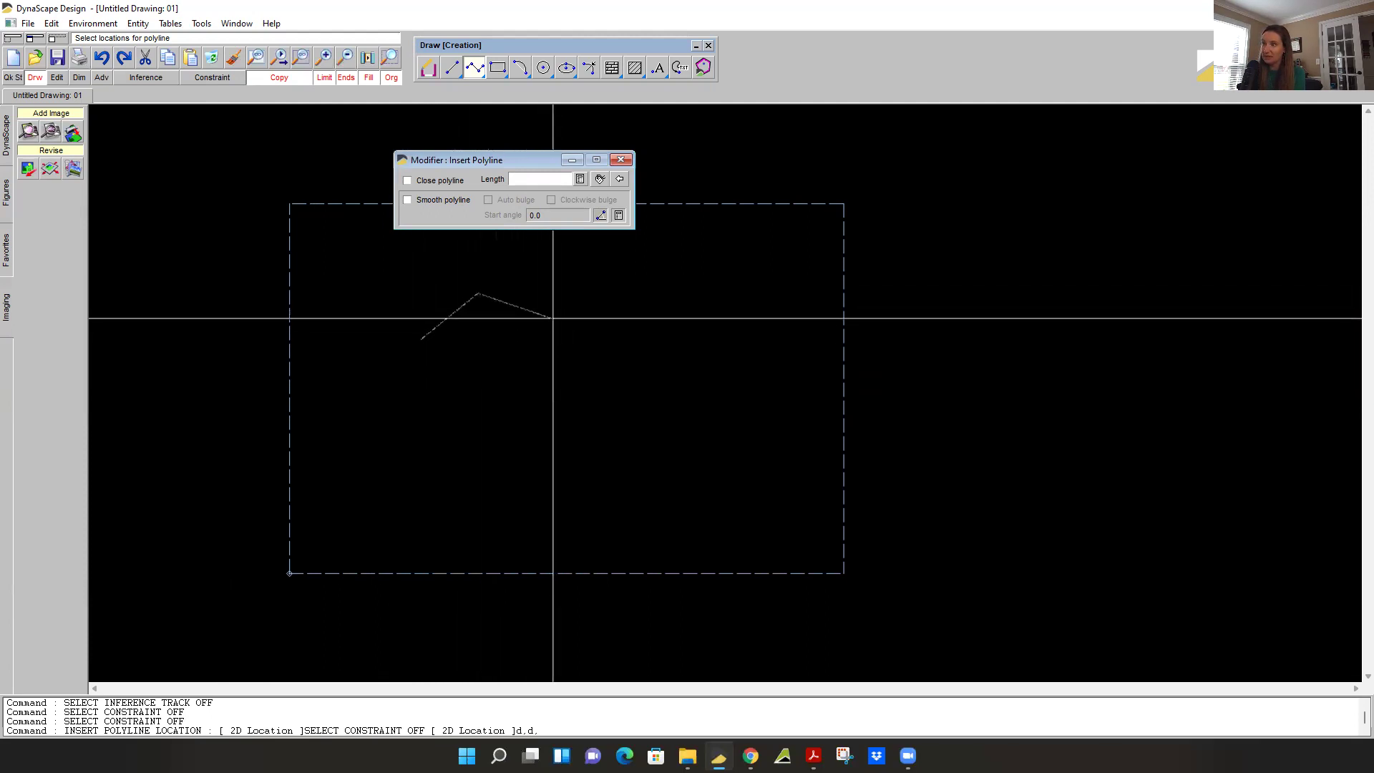
pyautogui.click(507, 369)
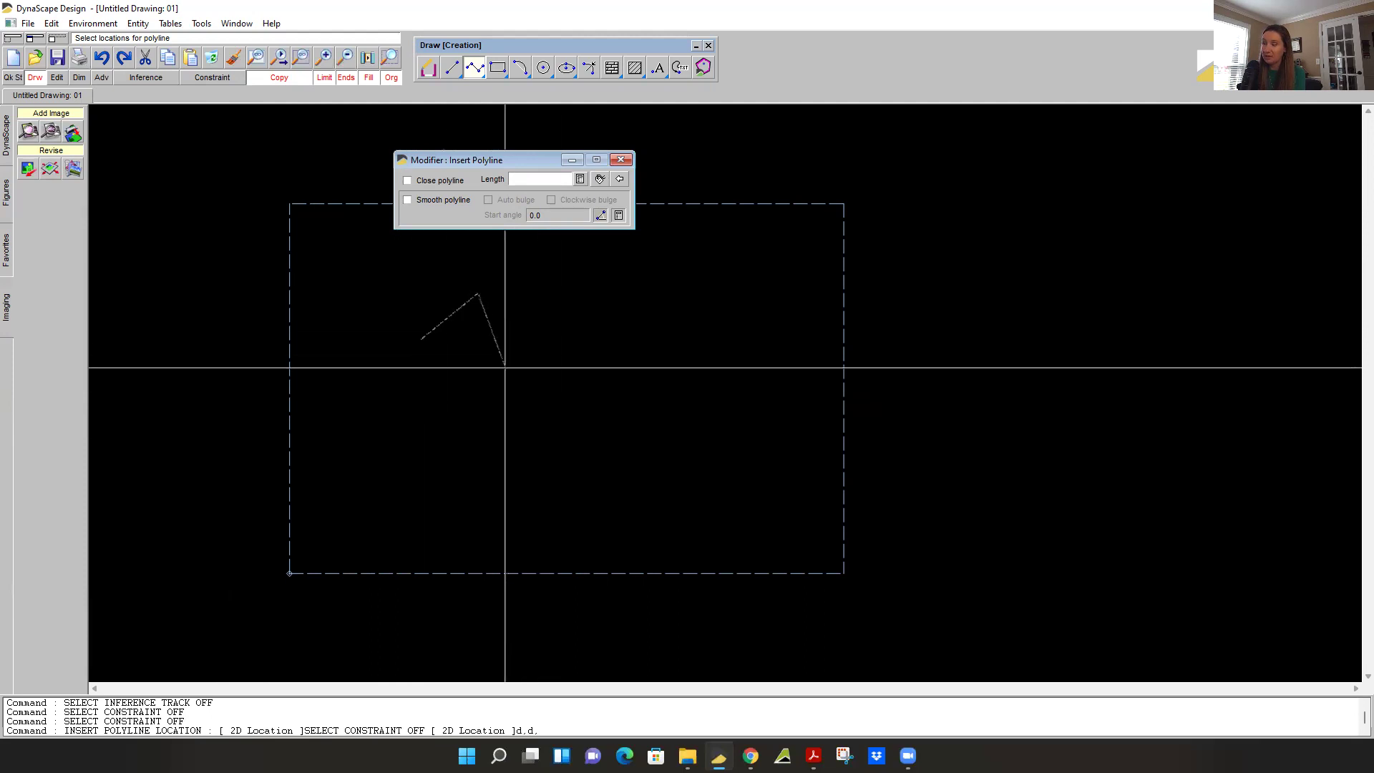
pyautogui.click(562, 309)
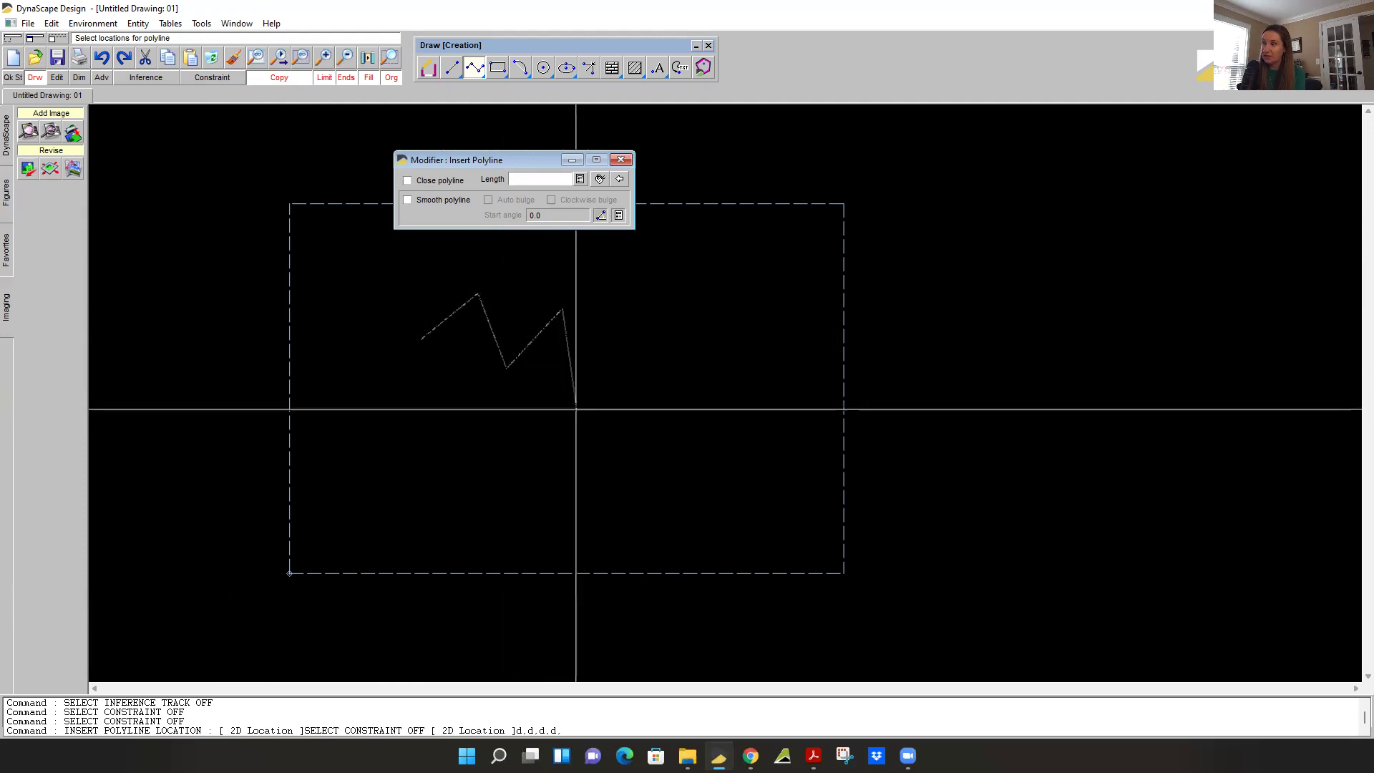
pyautogui.rightClick(609, 307)
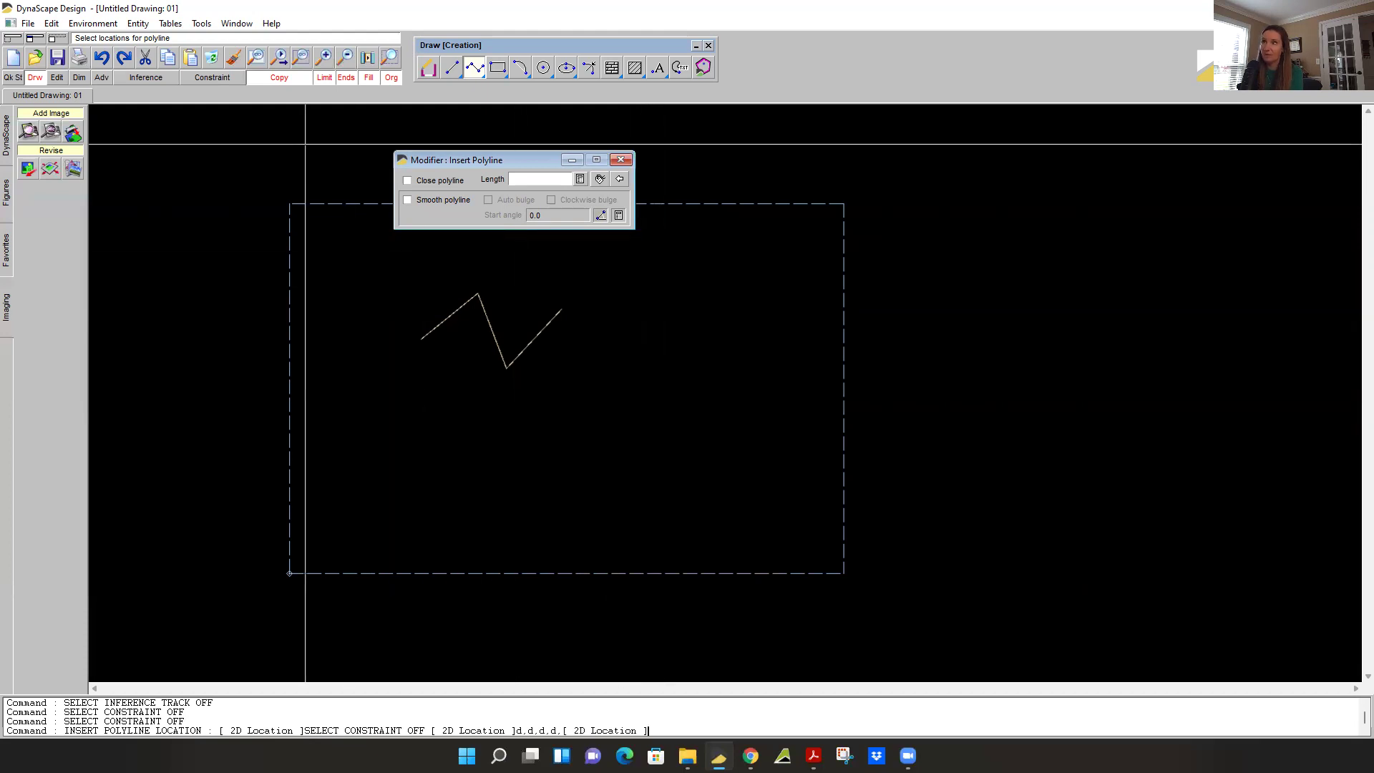
# Step: With Ortho on, draw a down-right-down stepped polyline, then switch the constraint to Horizontal
pyautogui.click(214, 78)
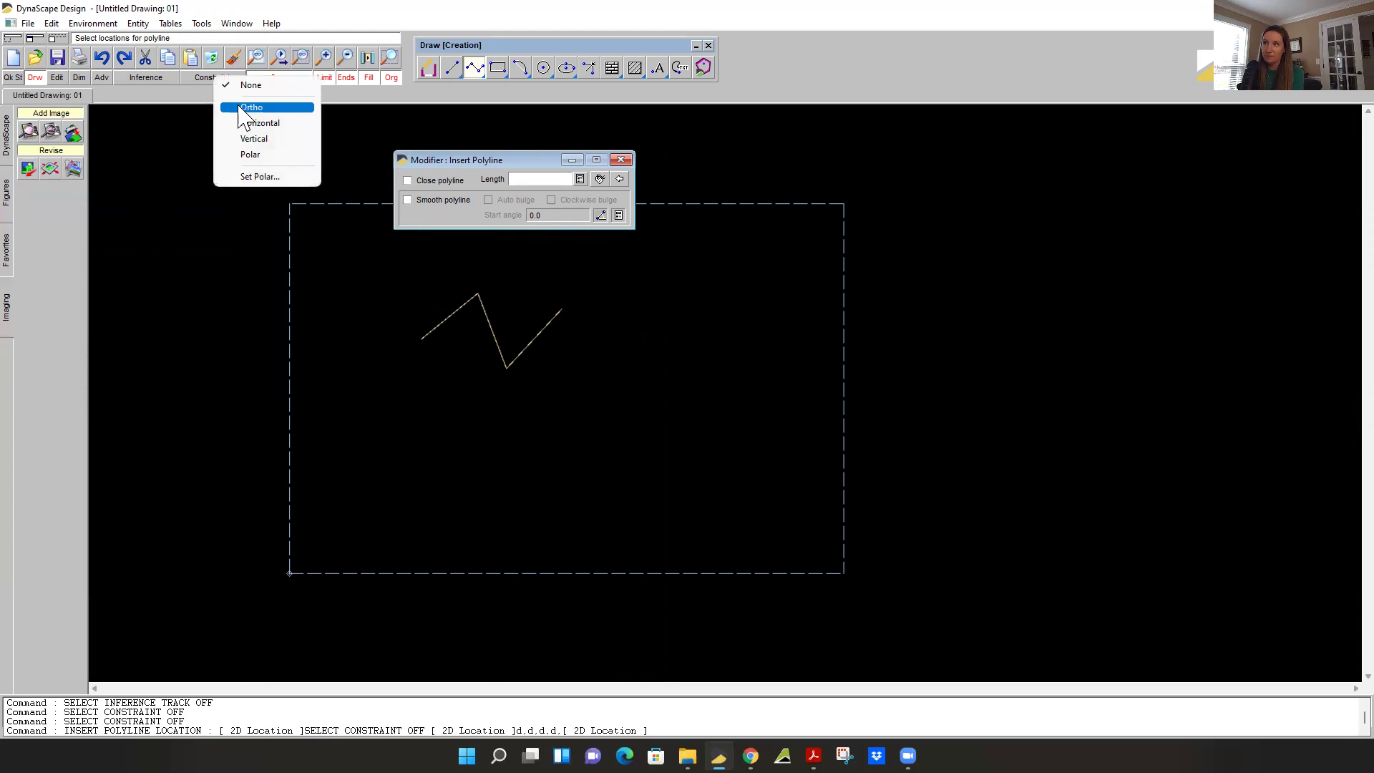
pyautogui.click(251, 107)
pyautogui.click(361, 275)
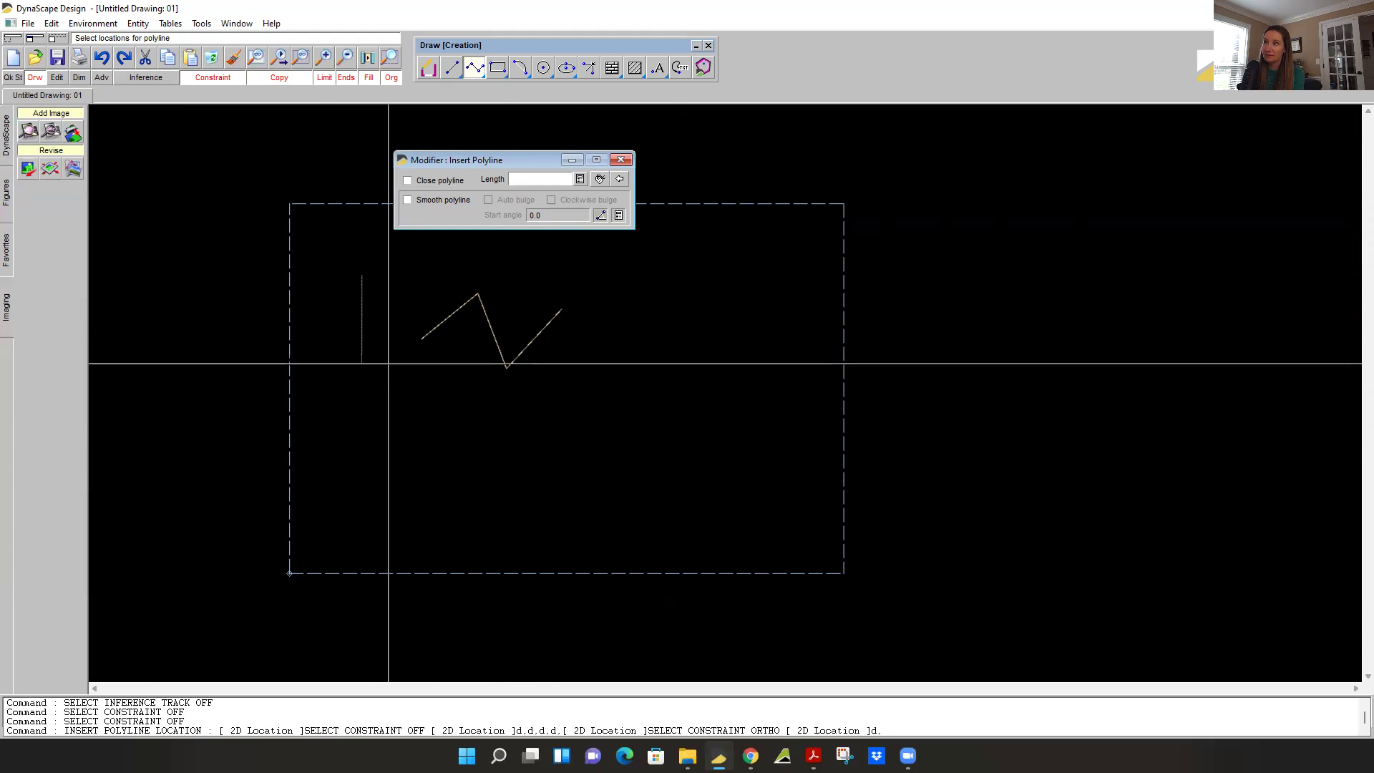
pyautogui.click(379, 410)
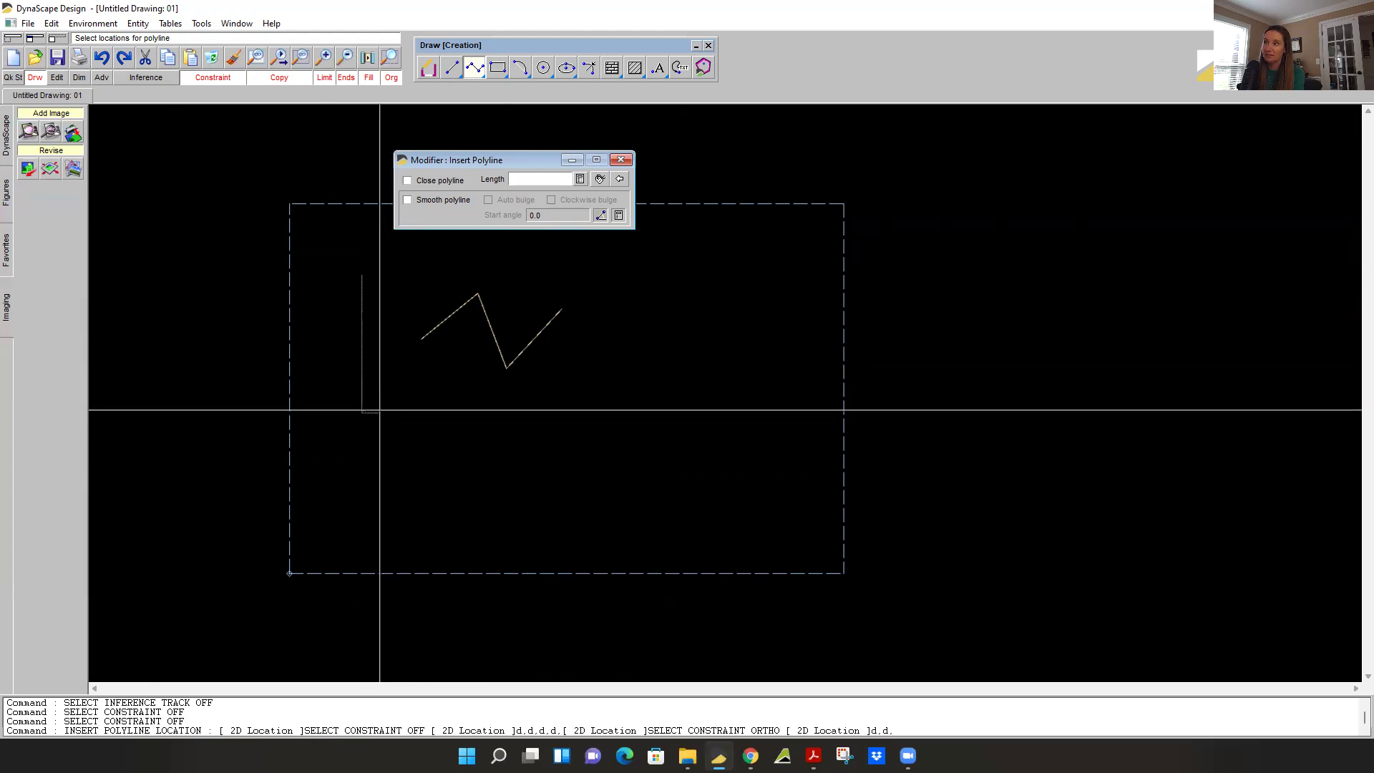
pyautogui.click(473, 411)
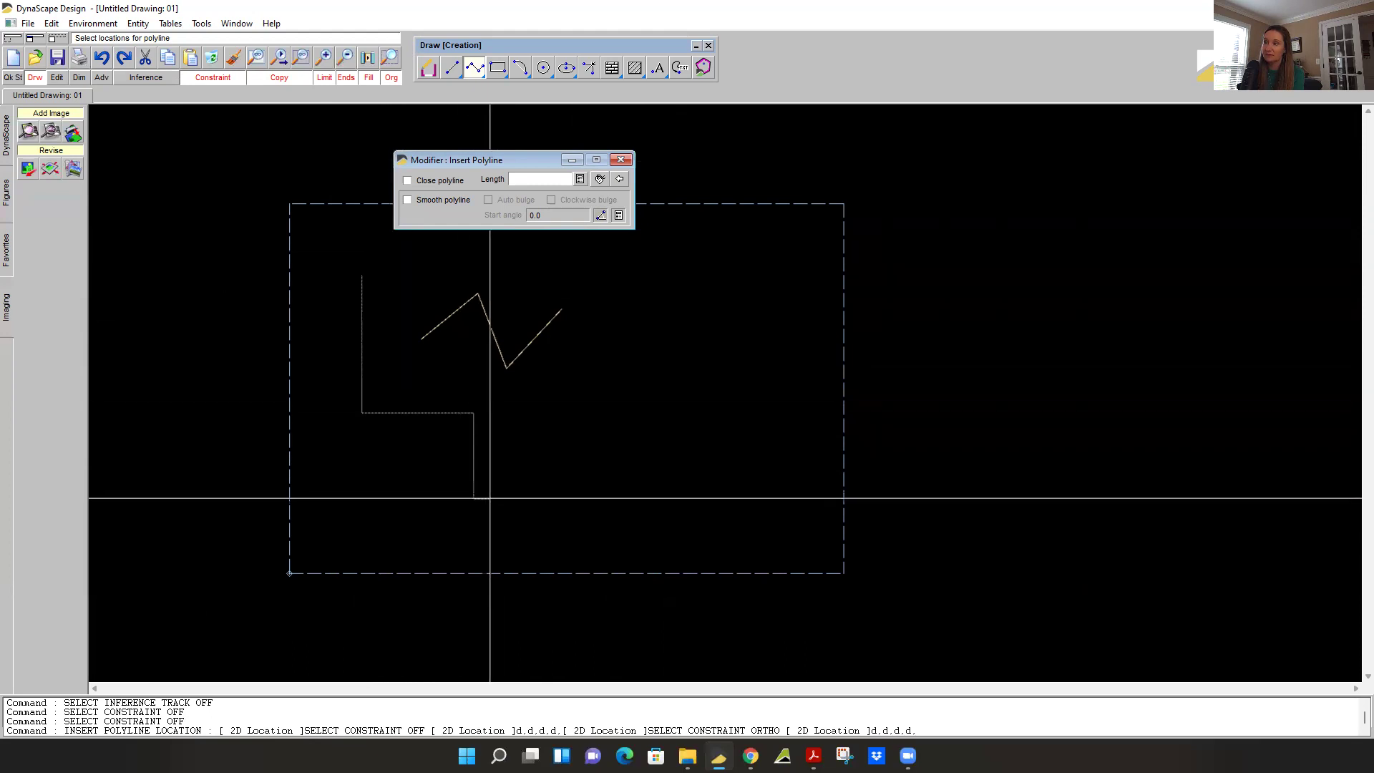
pyautogui.click(489, 498)
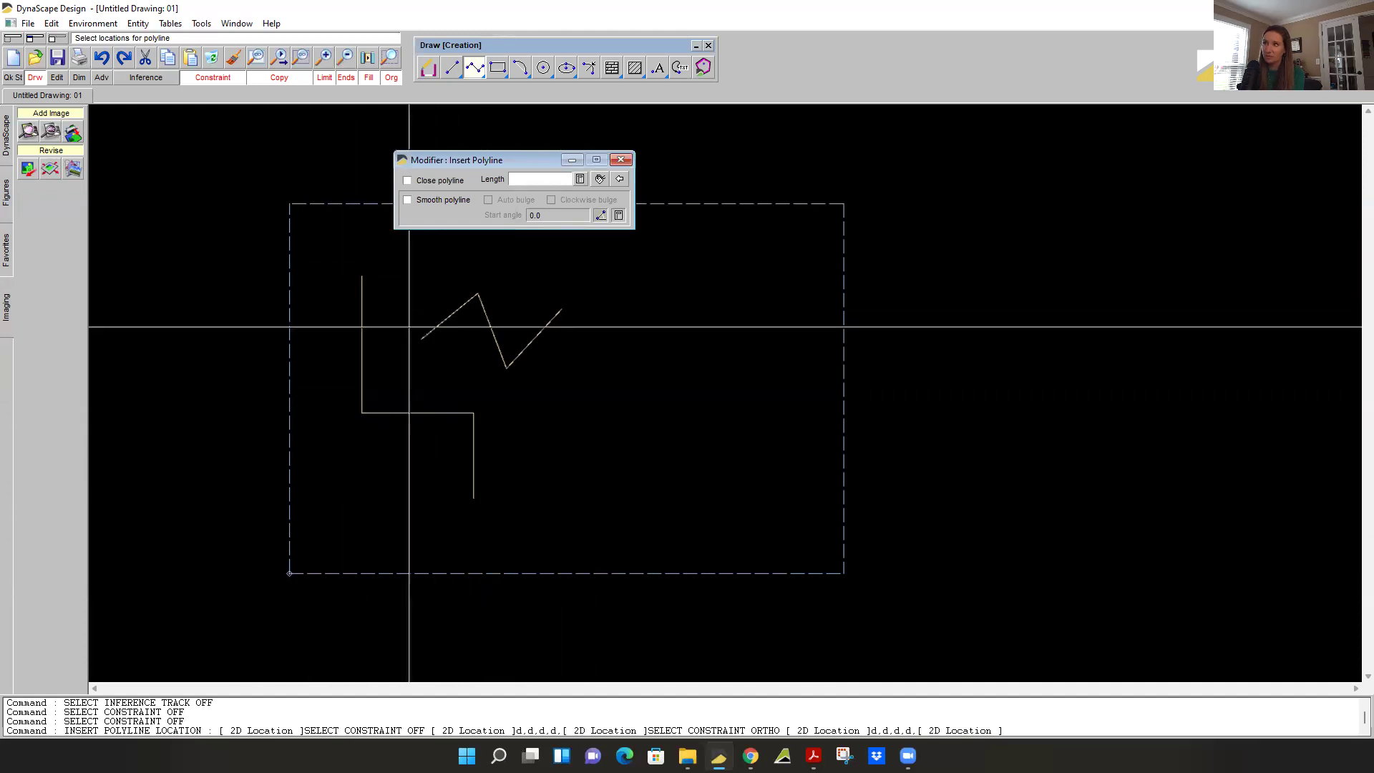
pyautogui.click(215, 91)
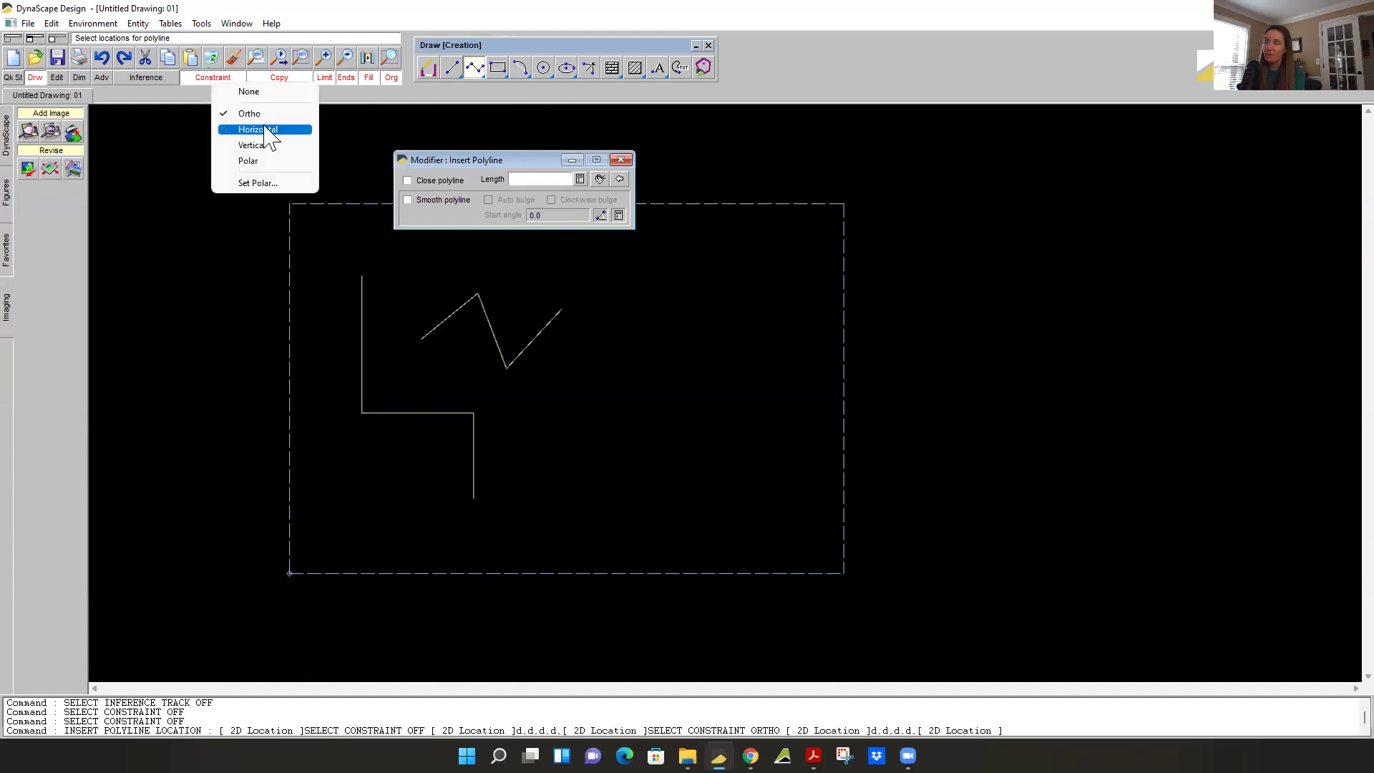
pyautogui.click(247, 129)
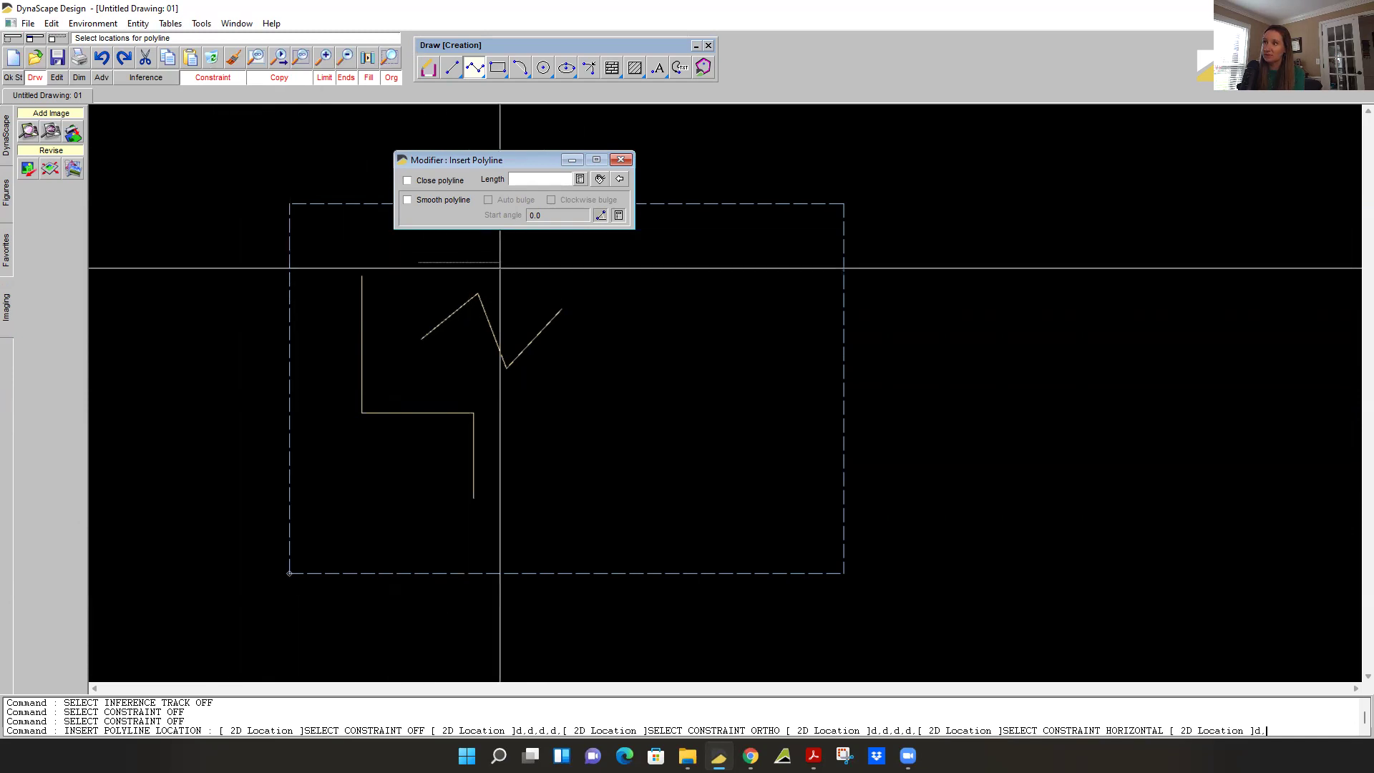
# Step: Change the drawing constraint to Vertical, then to Polar angle snapping
pyautogui.click(241, 81)
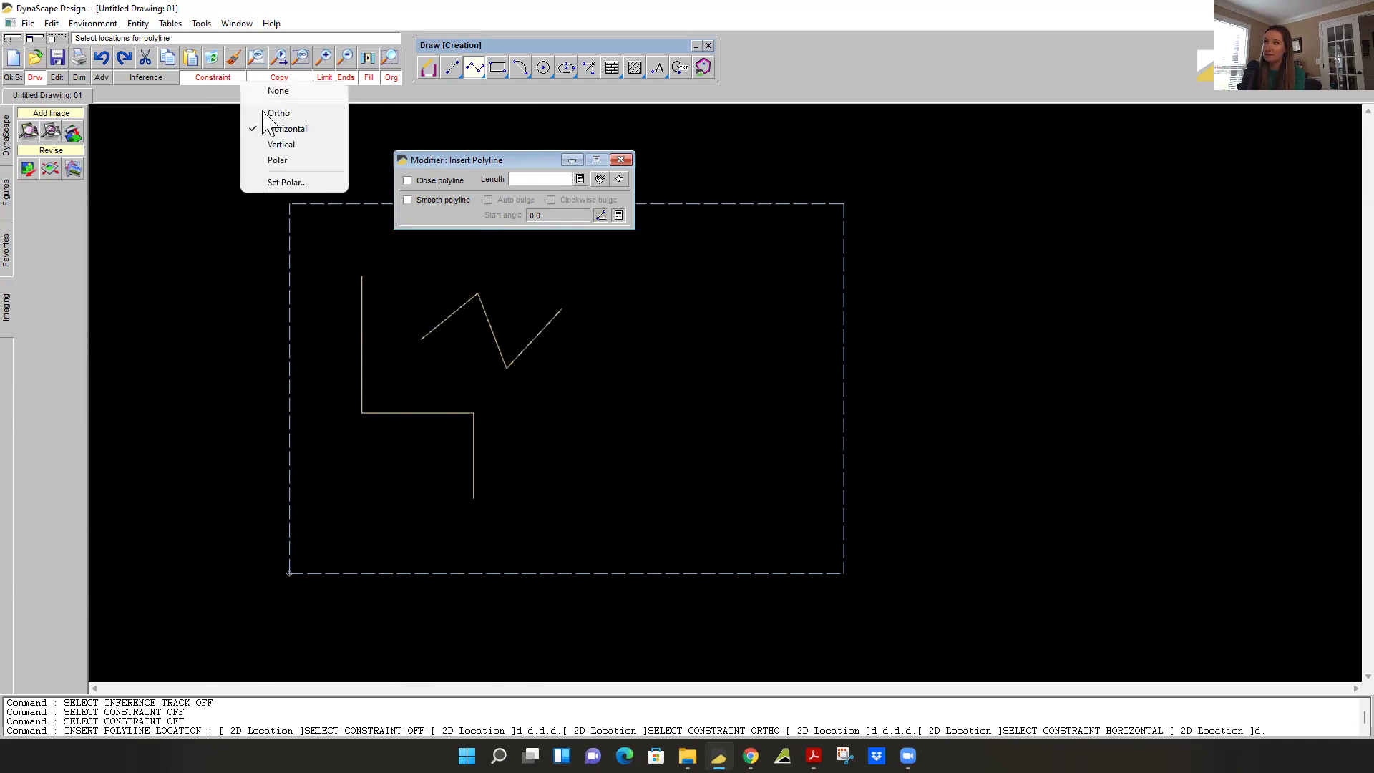
pyautogui.click(286, 143)
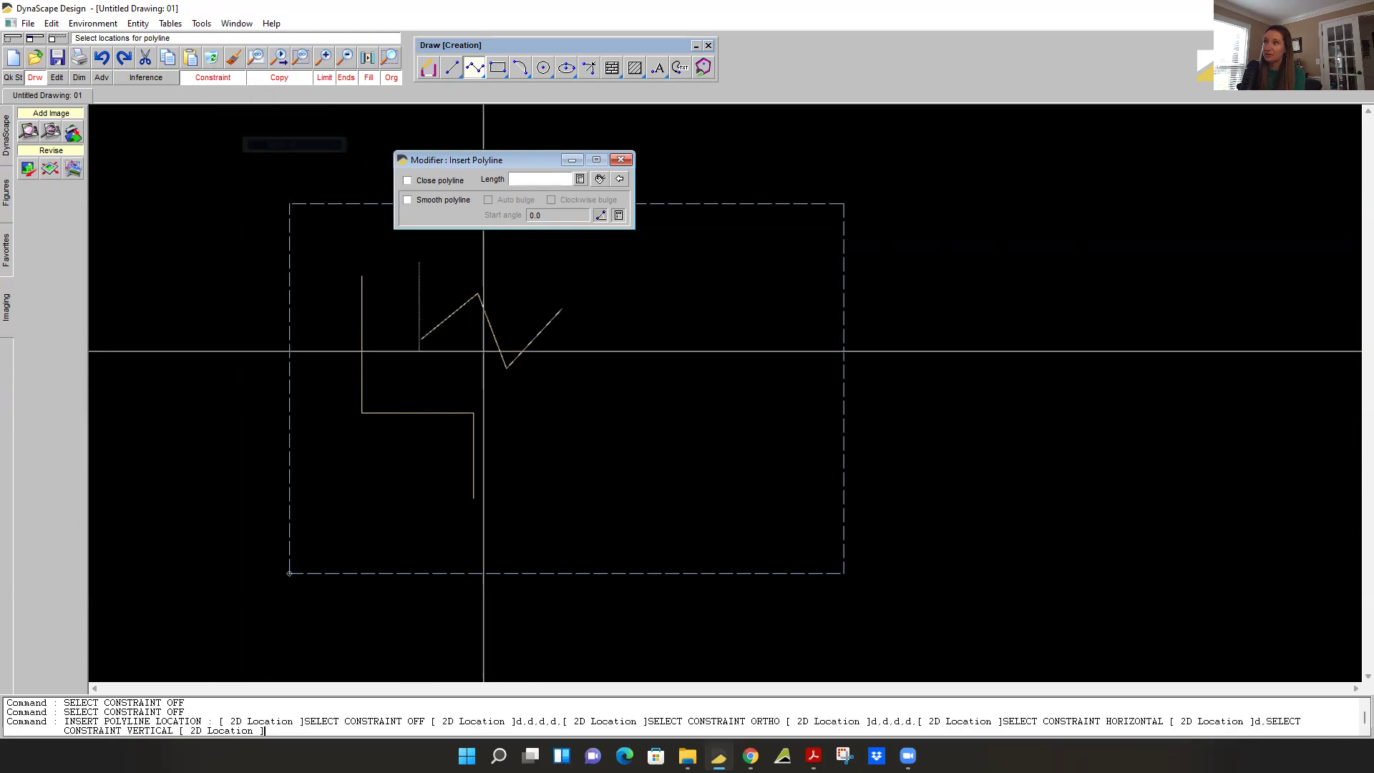
pyautogui.click(208, 79)
pyautogui.click(270, 154)
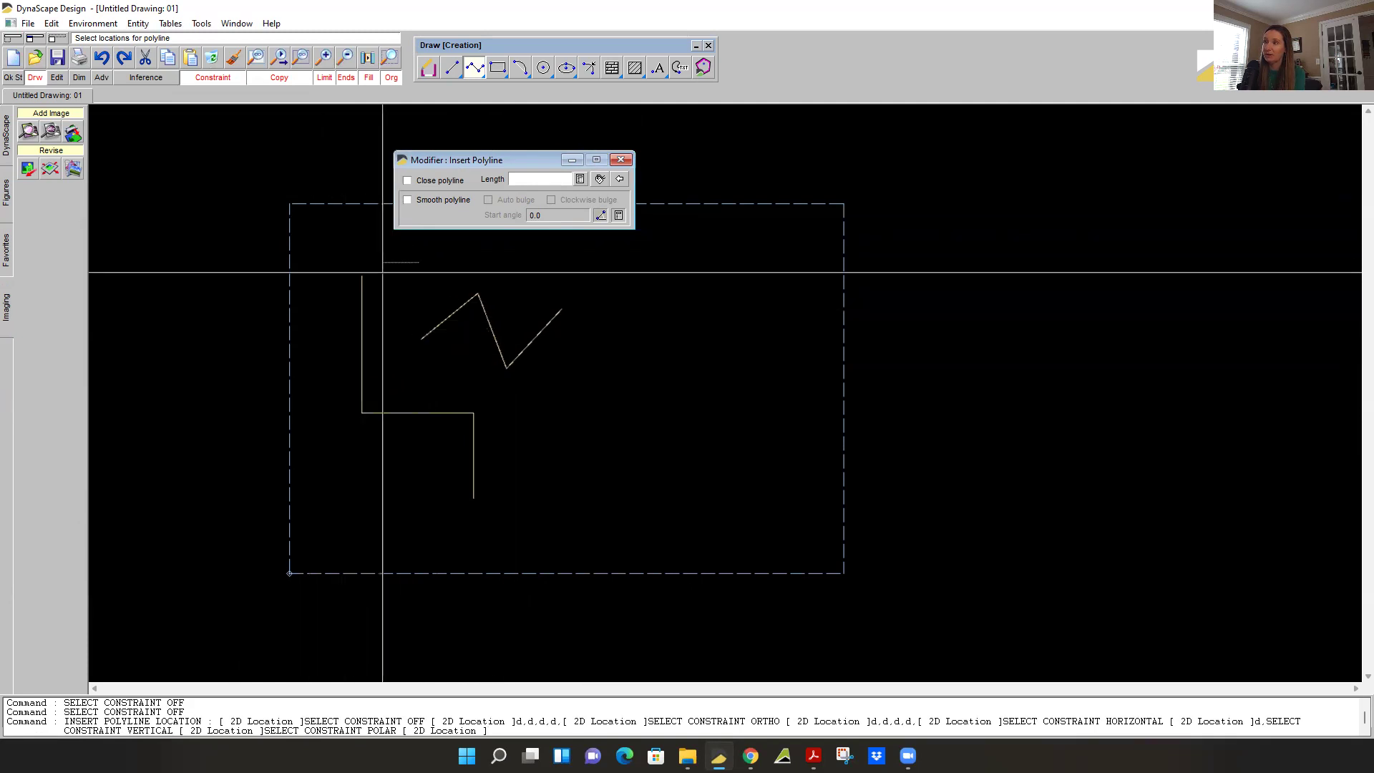
# Step: Draw a three-leg polyline near the sheet's top-left corner, finishing with a double-click
pyautogui.click(310, 156)
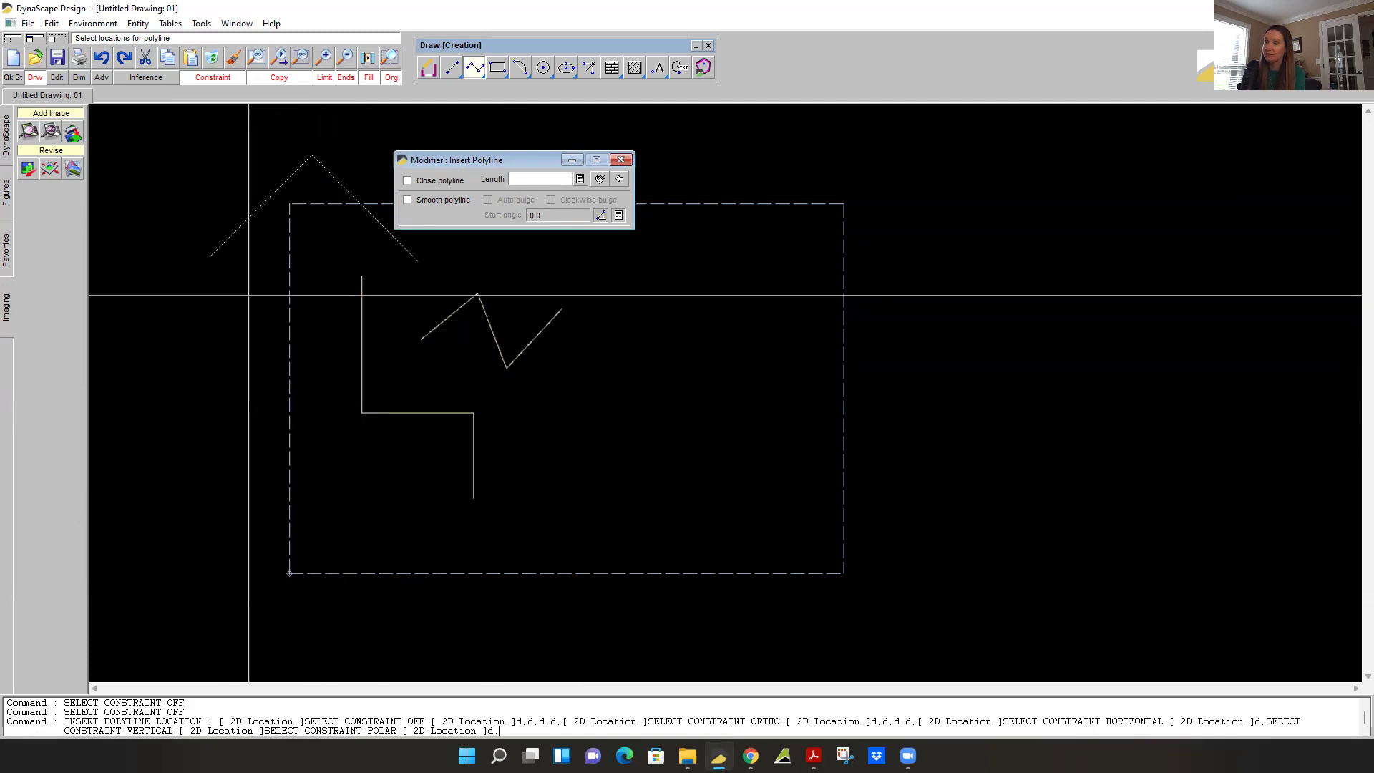
pyautogui.click(242, 319)
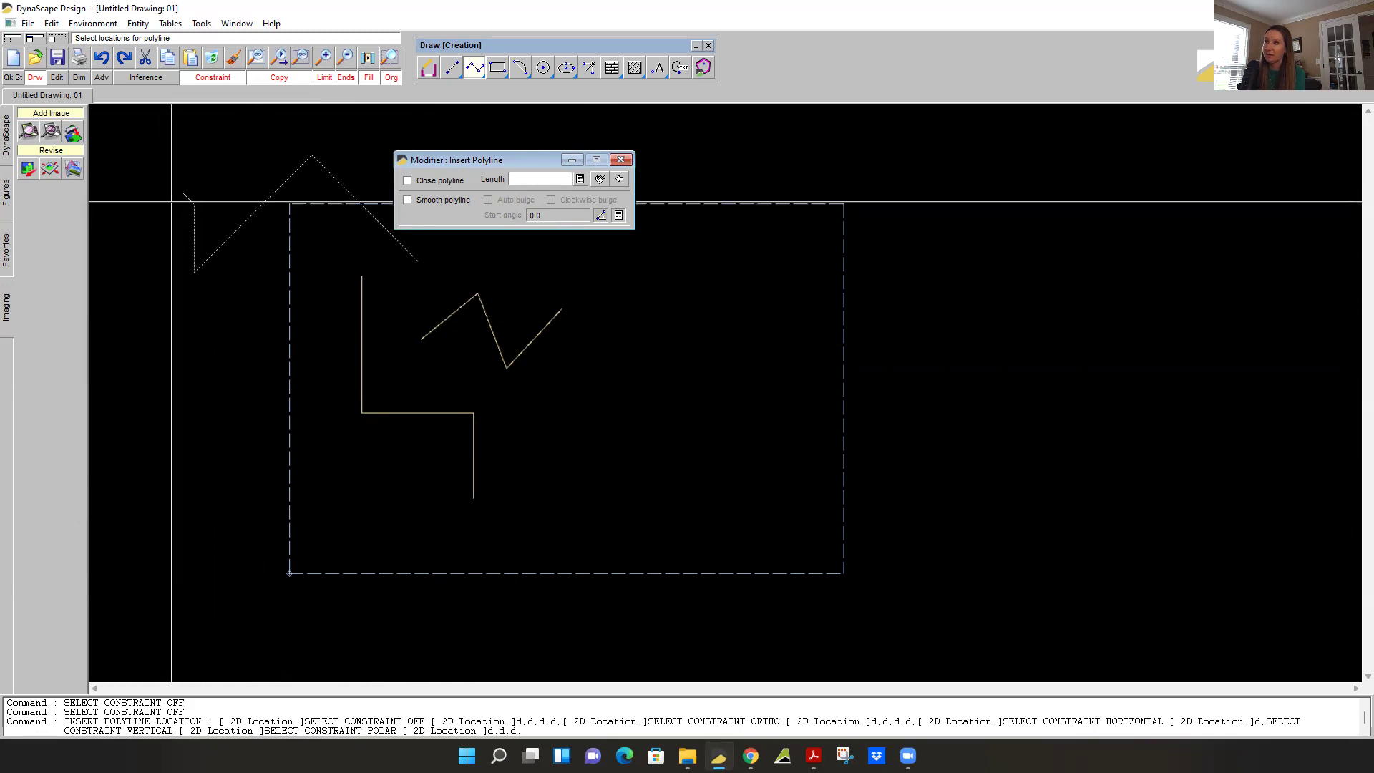
pyautogui.doubleClick(171, 201)
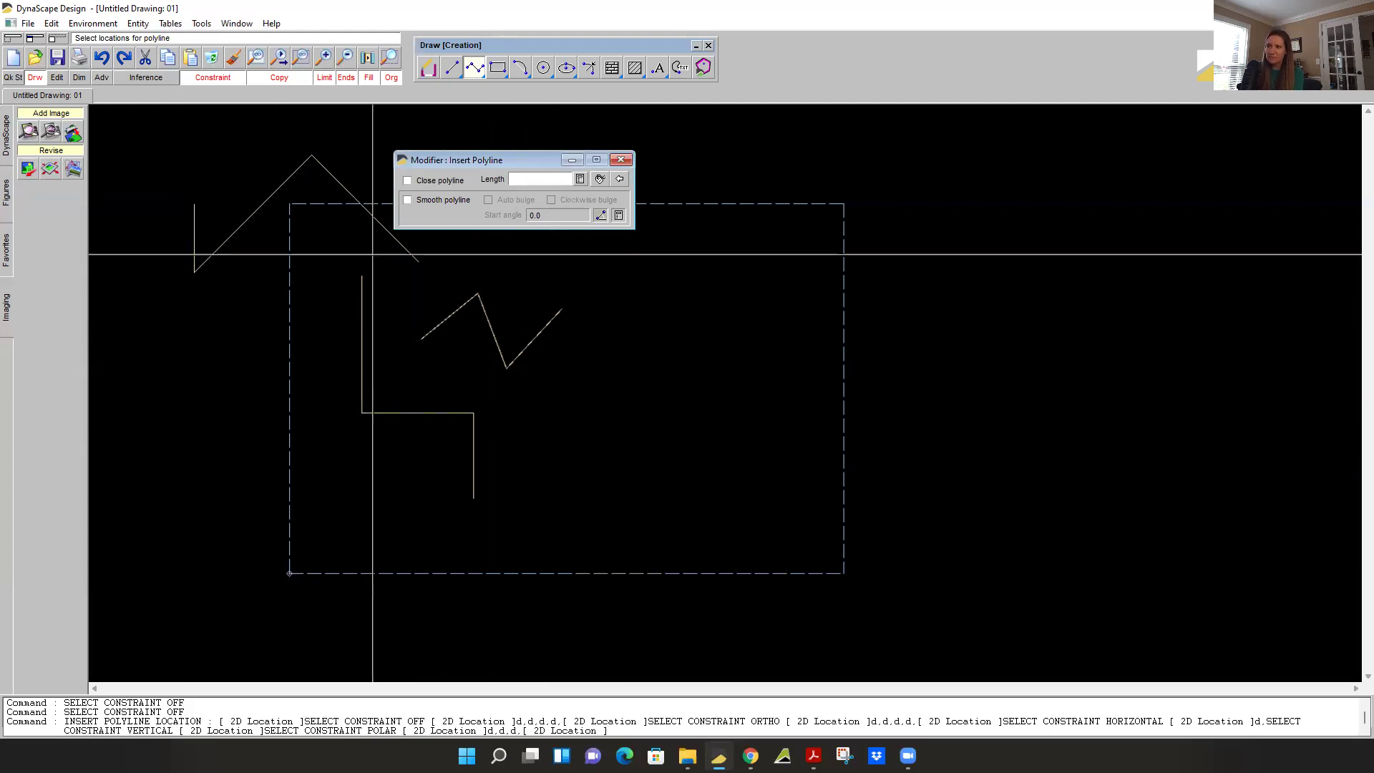
pyautogui.click(224, 79)
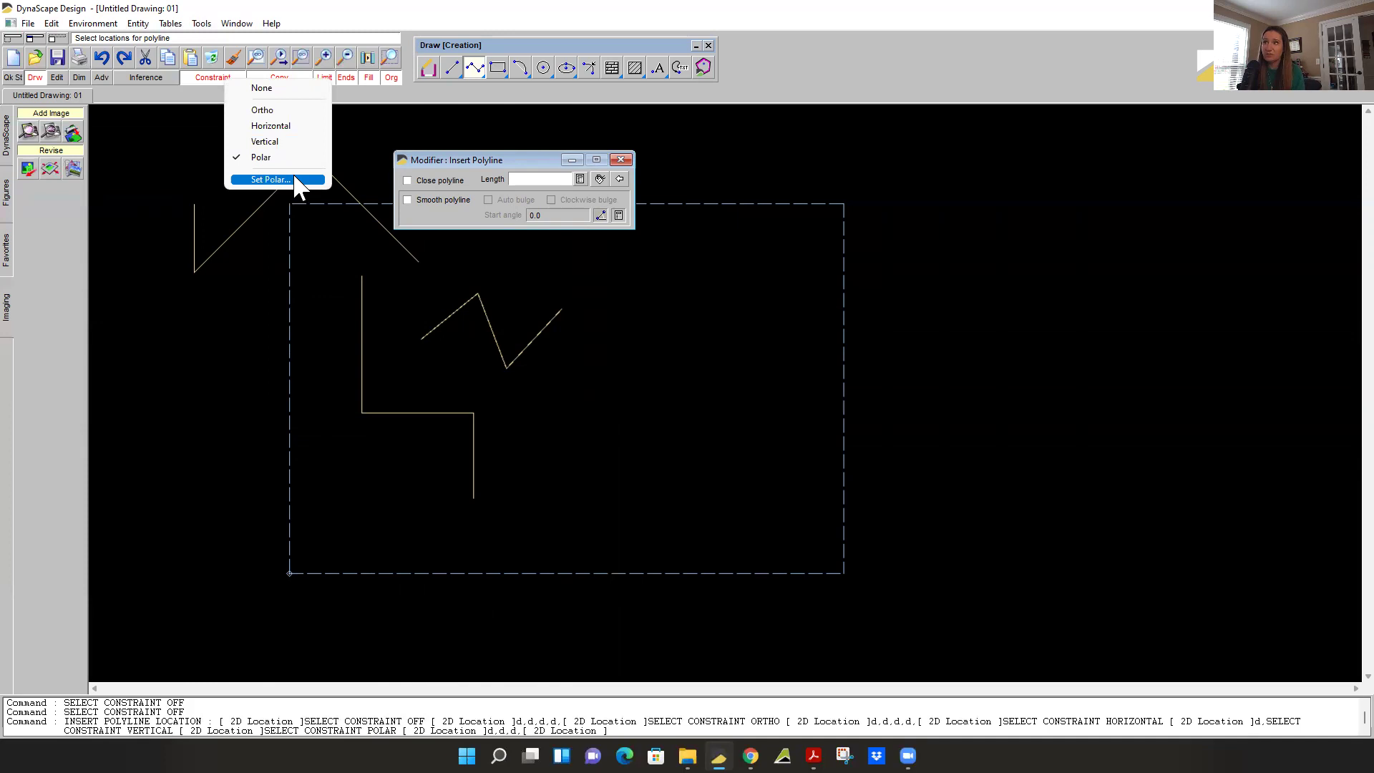
# Step: Confirm the polar snap angle stays at 45.00 and close the Insert Polyline options
pyautogui.click(295, 181)
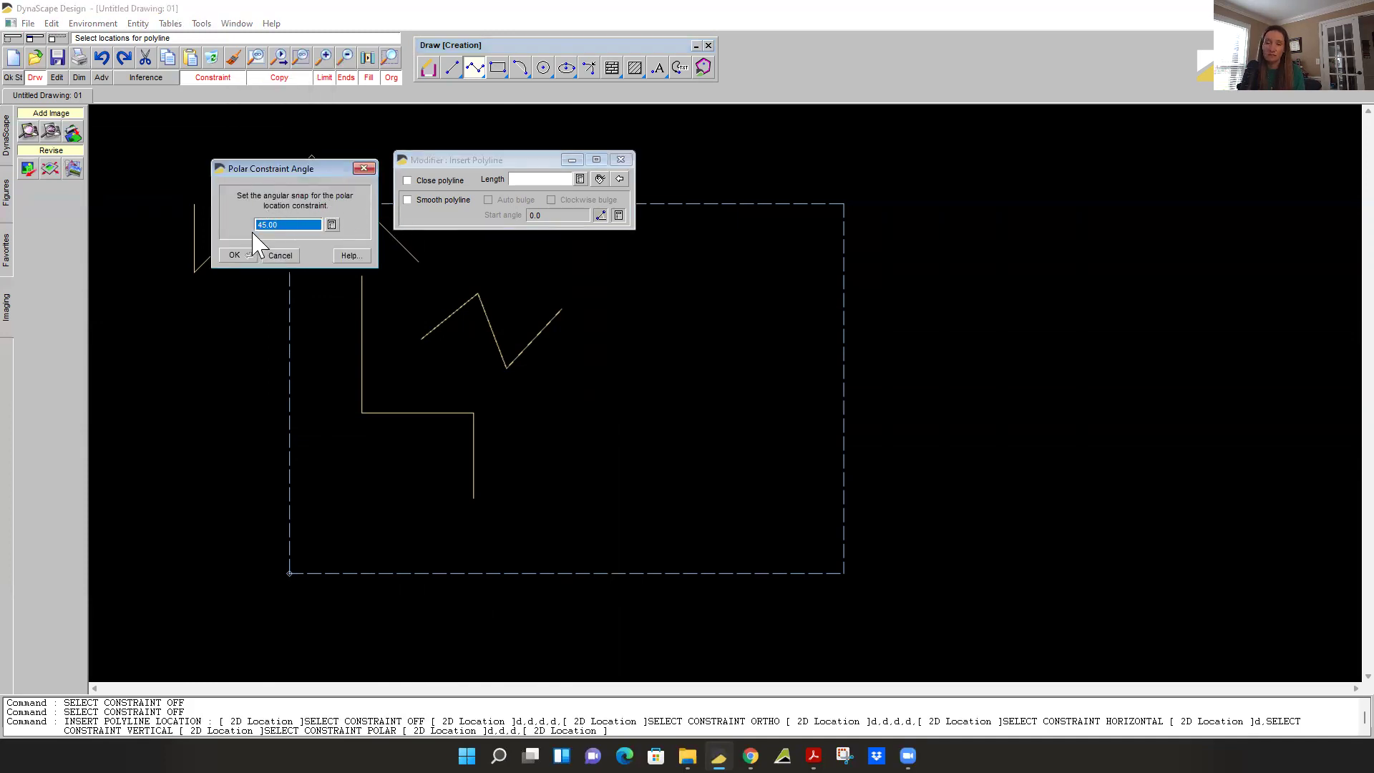
pyautogui.click(365, 170)
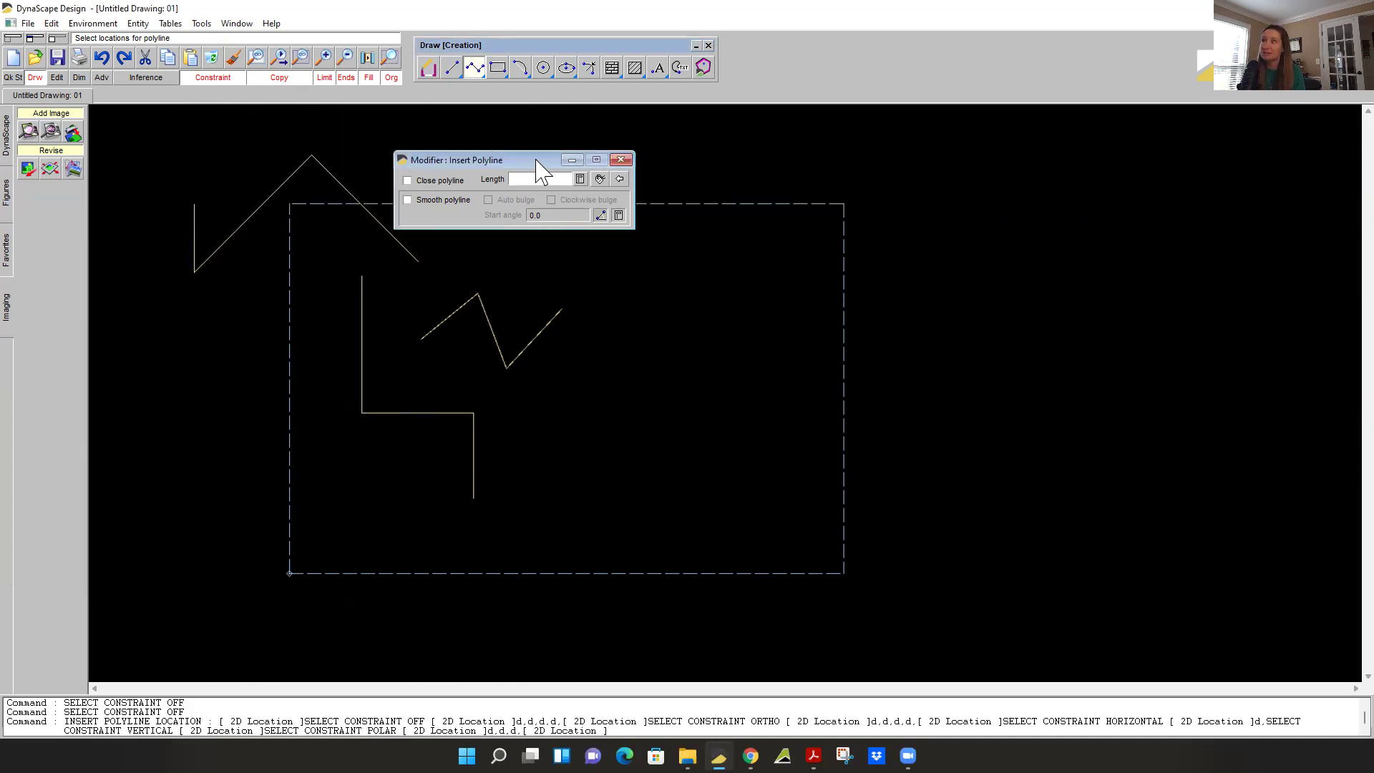
pyautogui.moveTo(539, 171); pyautogui.dragTo(725, 158)
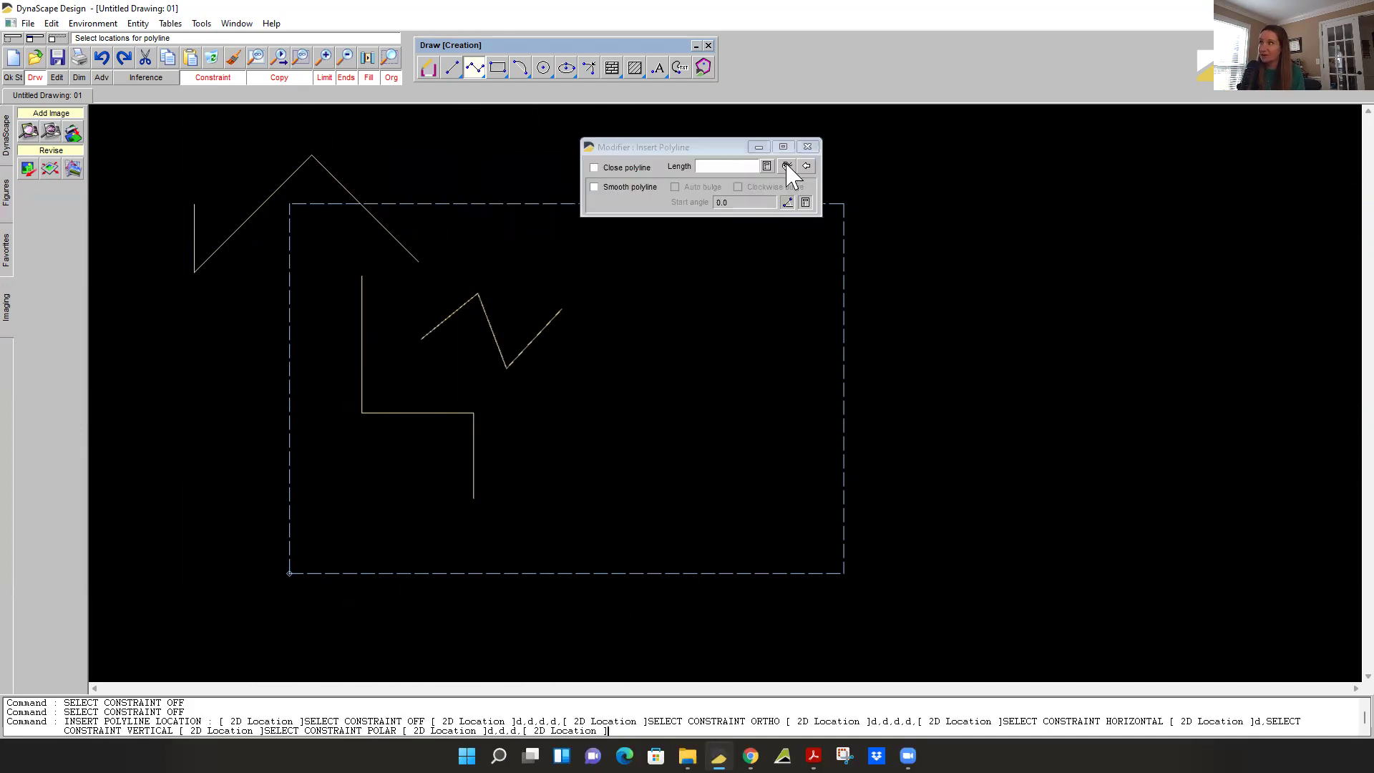
pyautogui.click(808, 147)
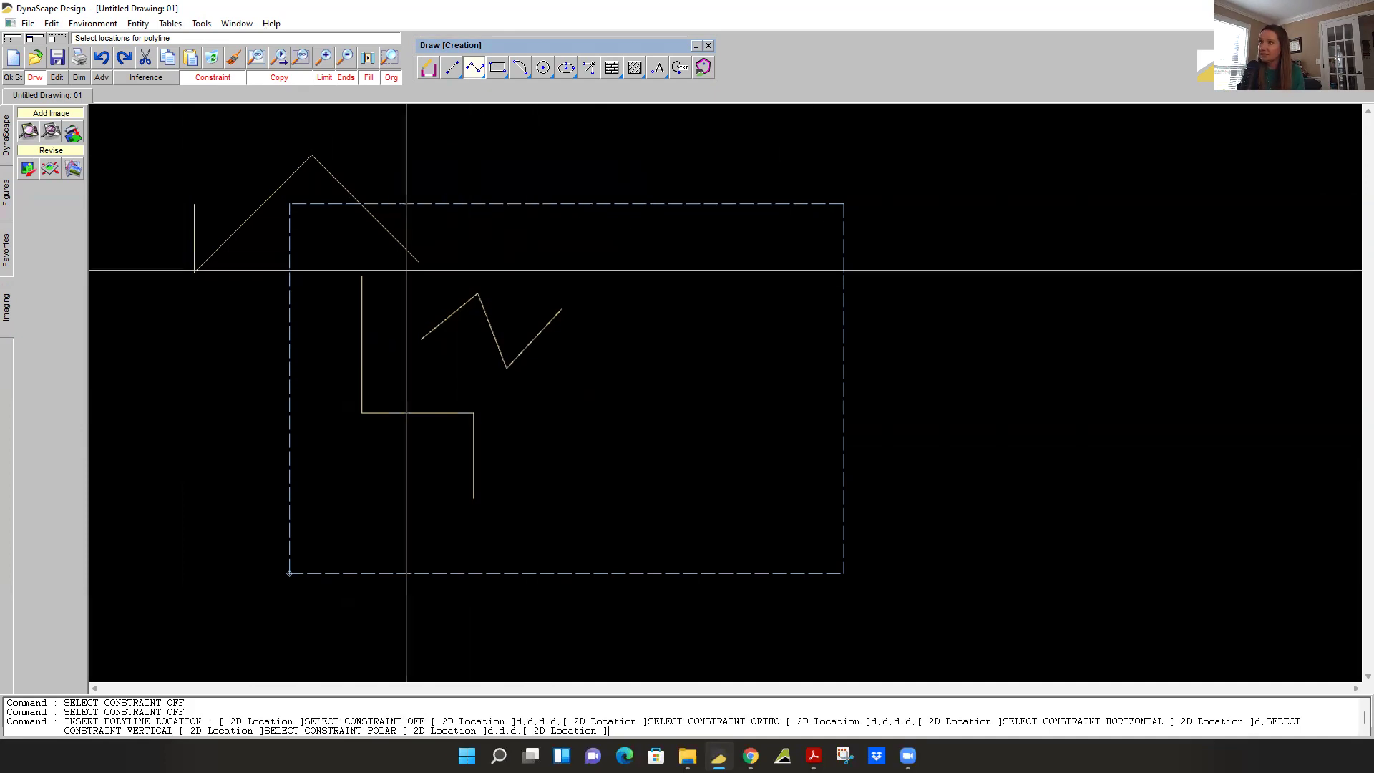
# Step: Delete all three polylines with the Delete entities tool, leaving only the sheet border
pyautogui.click(212, 59)
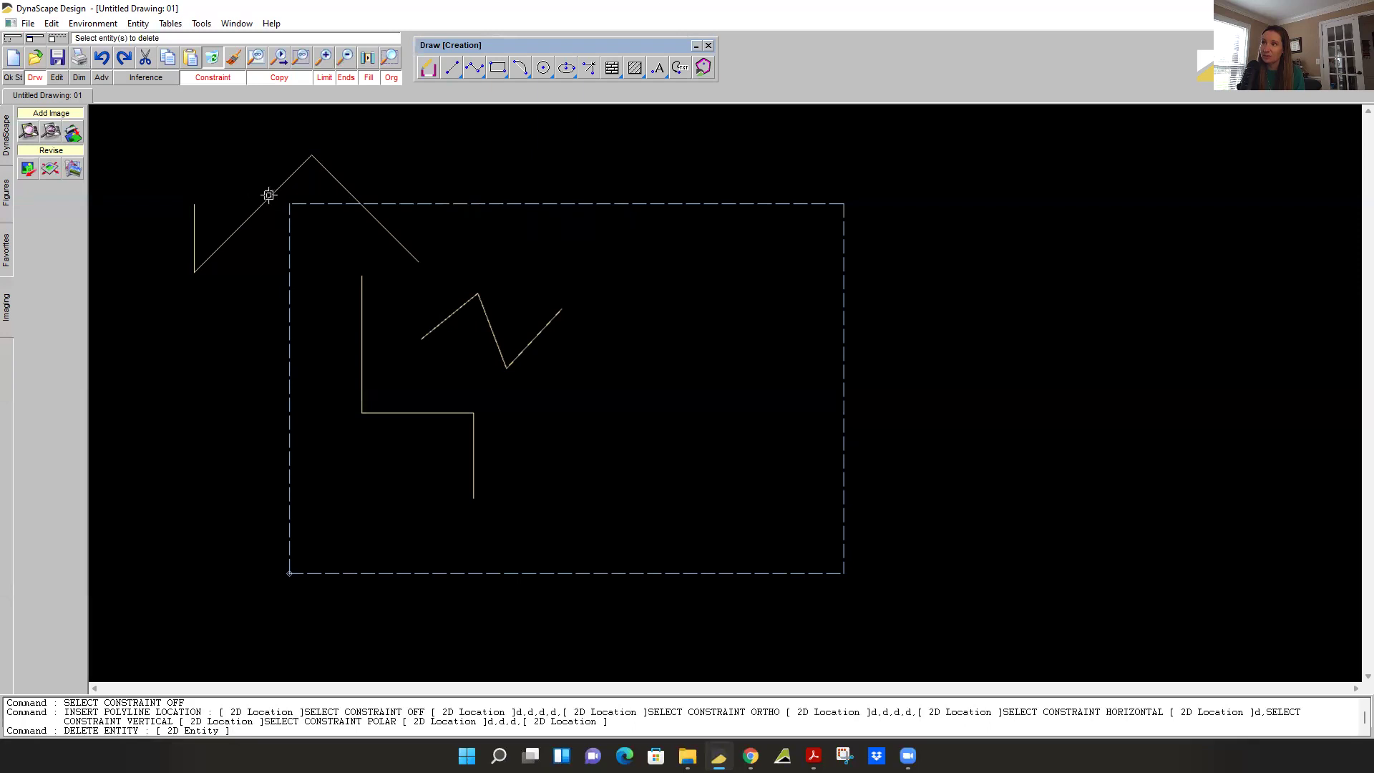
pyautogui.click(319, 164)
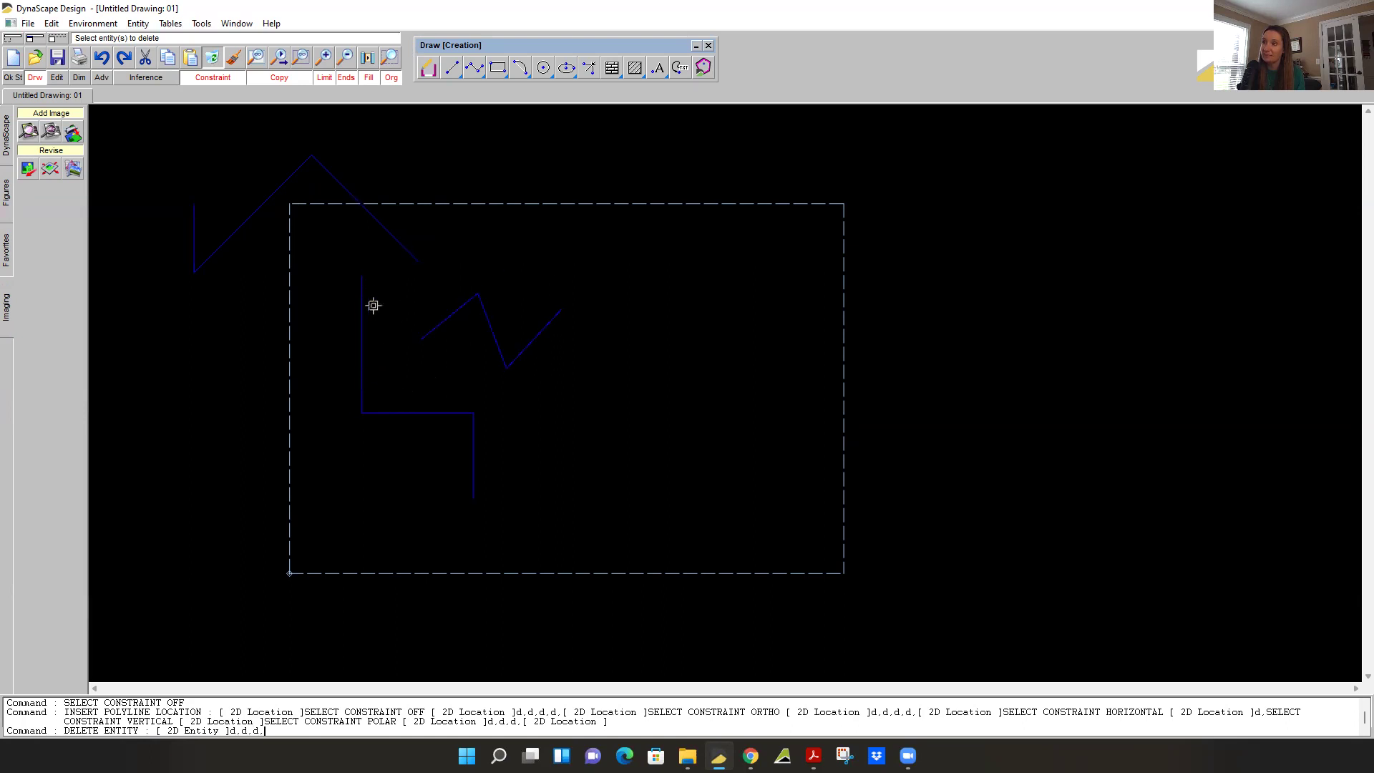
pyautogui.press('Return')
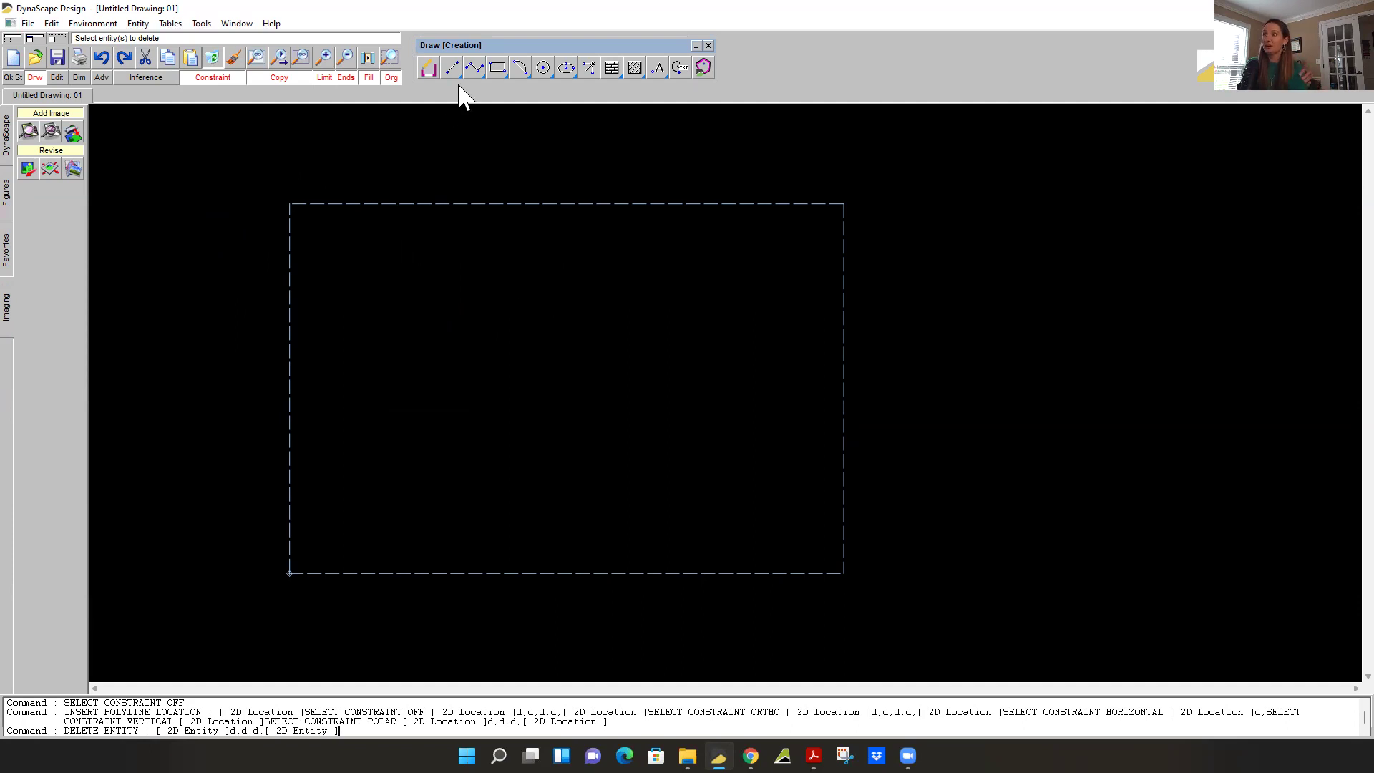
pyautogui.click(472, 71)
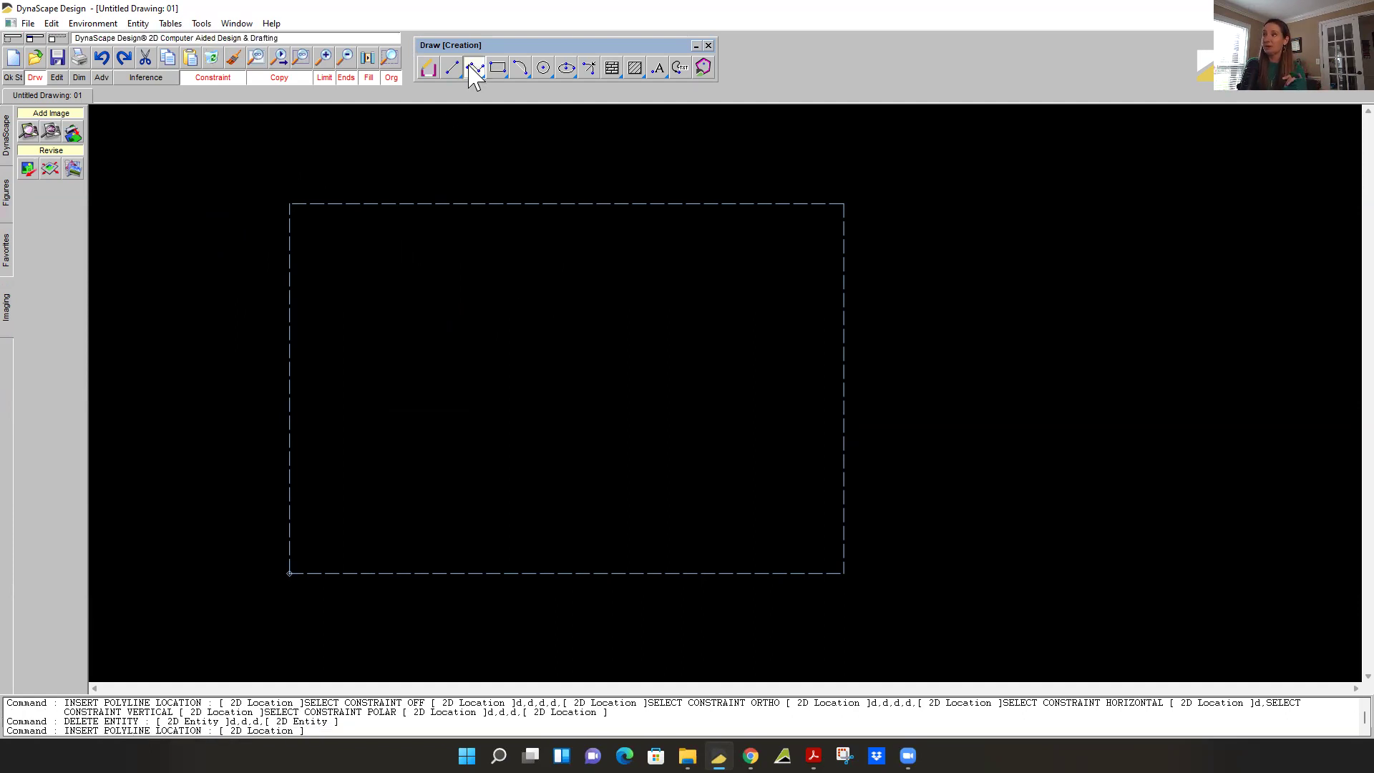
# Step: Draw a two-segment peaked polyline through three points near the sheet's middle
pyautogui.click(402, 412)
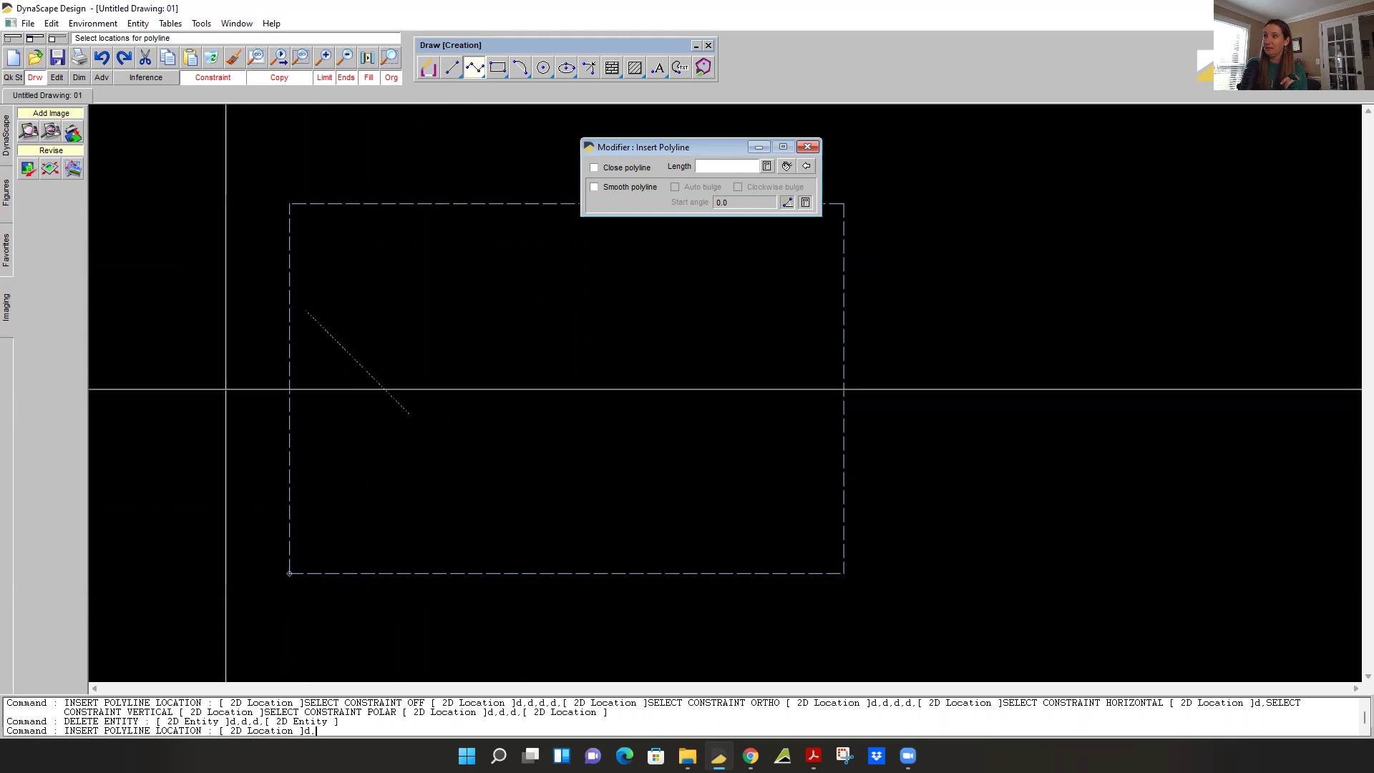
pyautogui.click(499, 284)
pyautogui.click(629, 358)
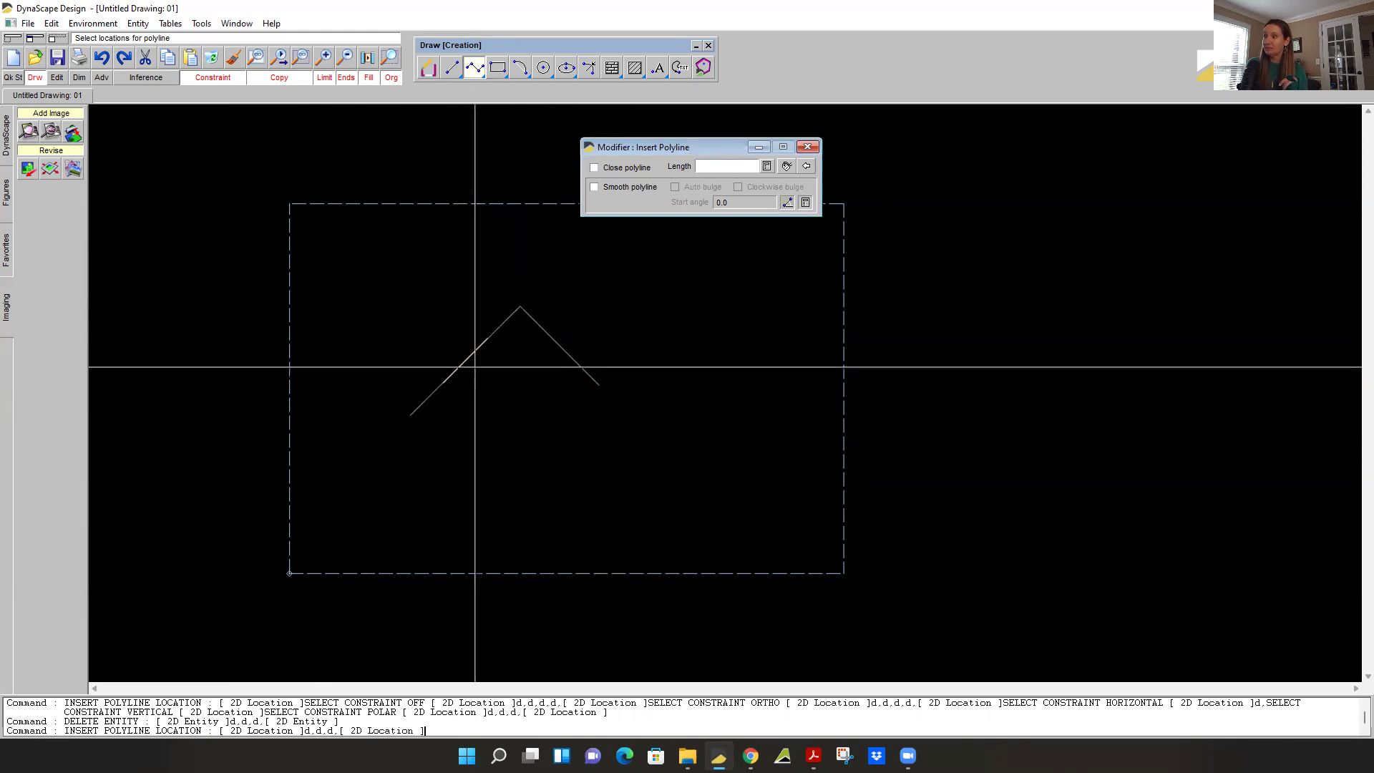
pyautogui.click(452, 69)
# Step: Draw a diagonal line up-left of the peaked polyline, end it, and select the polyline
pyautogui.click(384, 329)
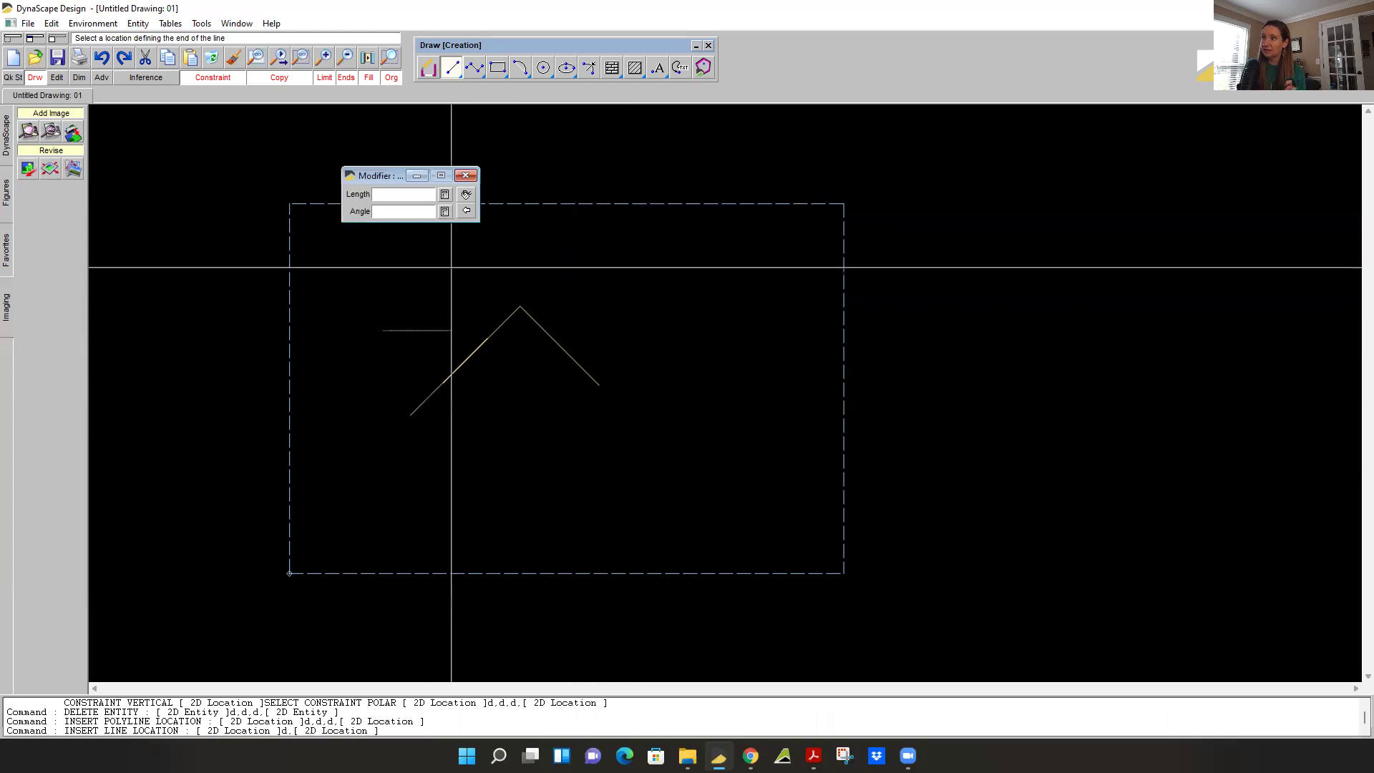
pyautogui.click(461, 251)
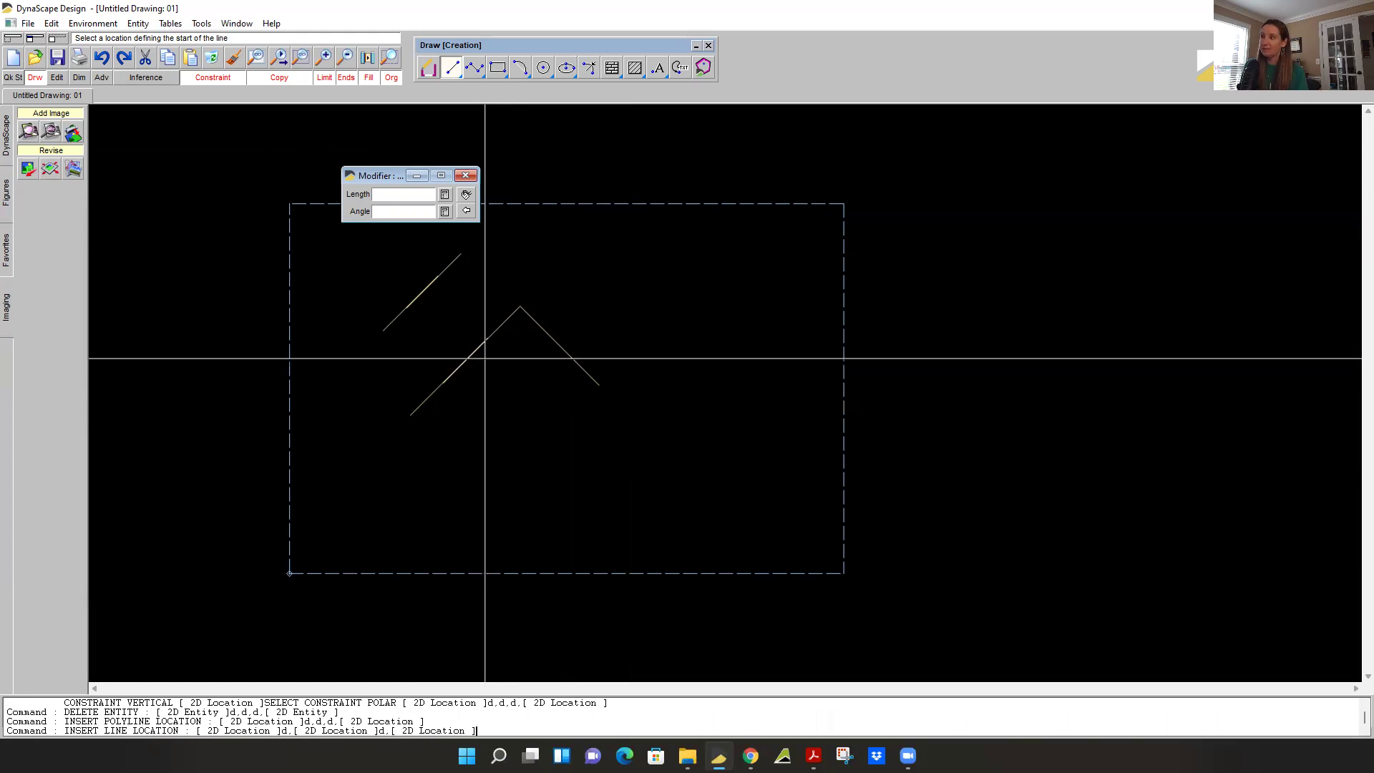
pyautogui.press('Escape')
pyautogui.click(499, 363)
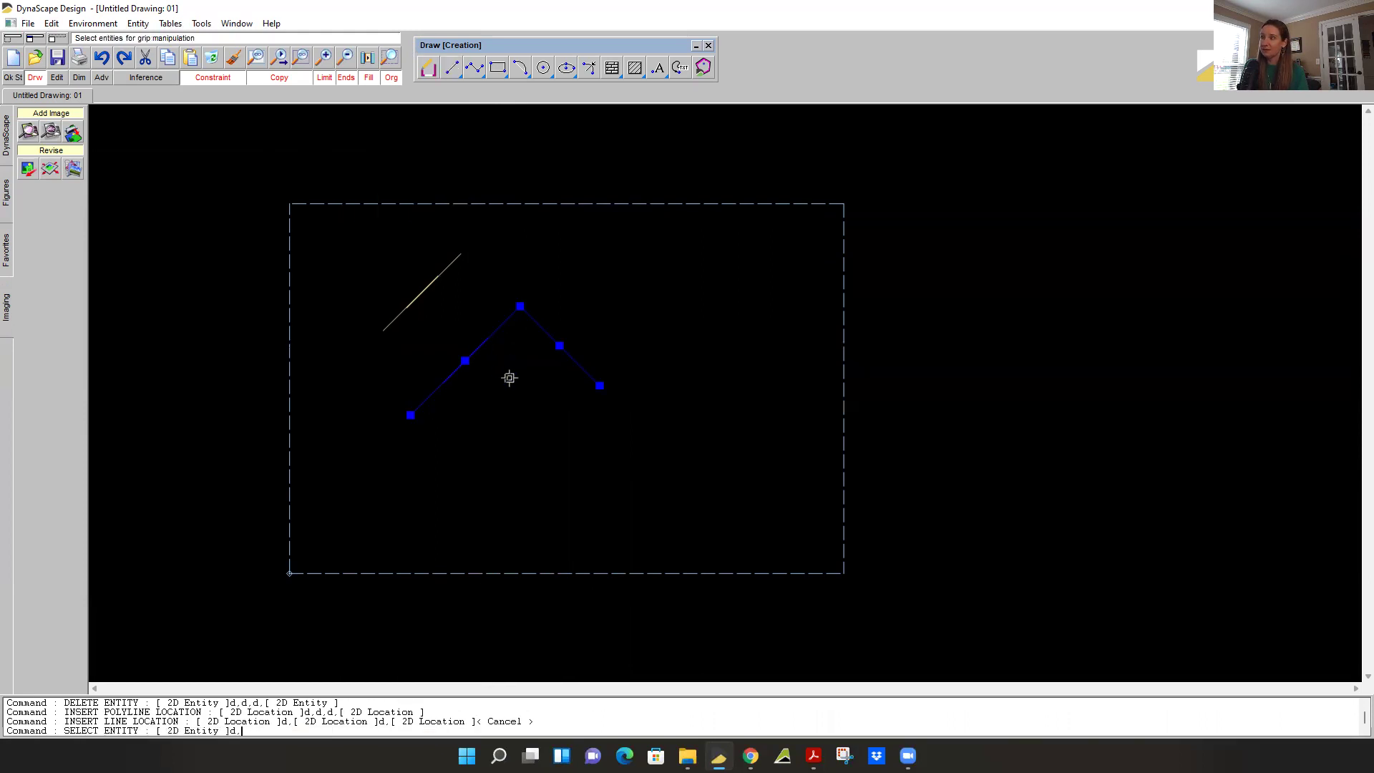
# Step: Stretch the midpoint grips of both peaked-polyline segments to bow each into an arc
pyautogui.click(466, 360)
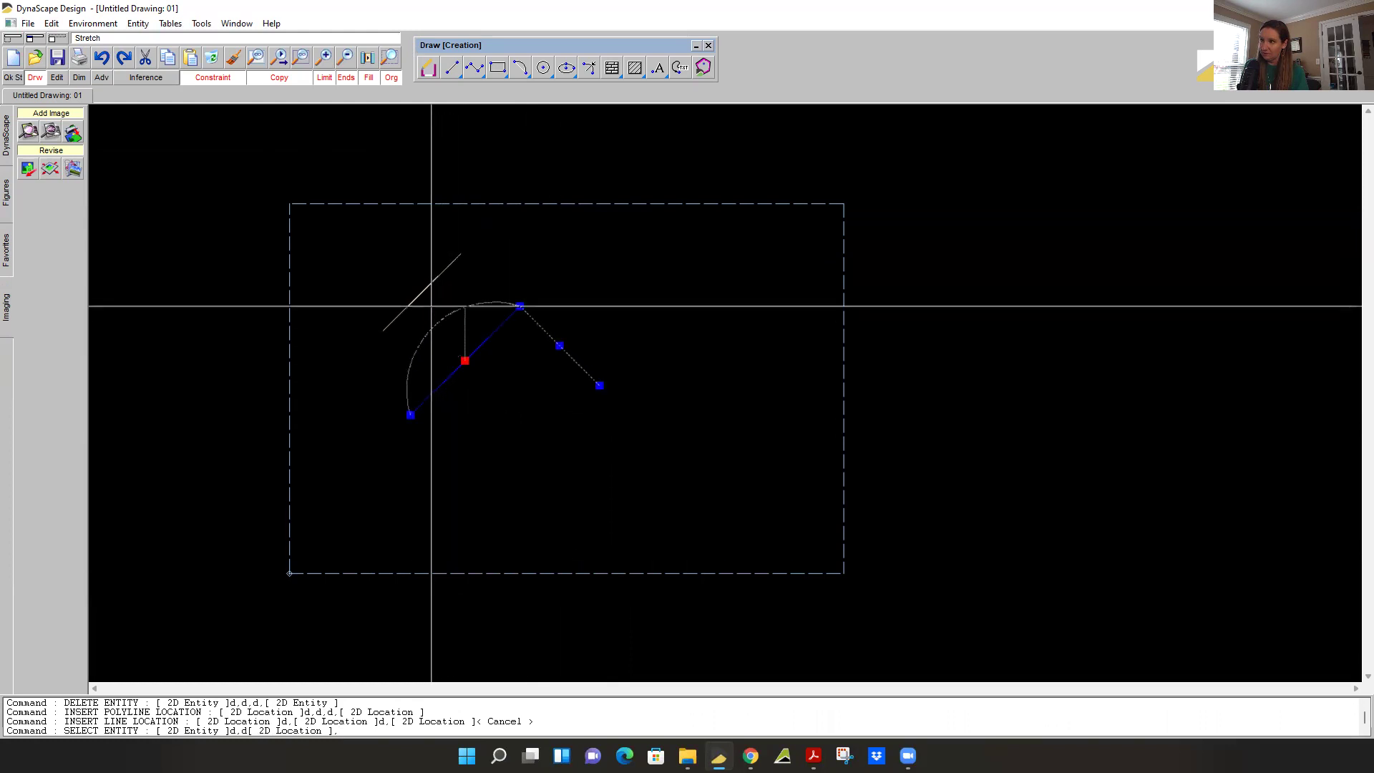
pyautogui.click(425, 290)
pyautogui.click(561, 345)
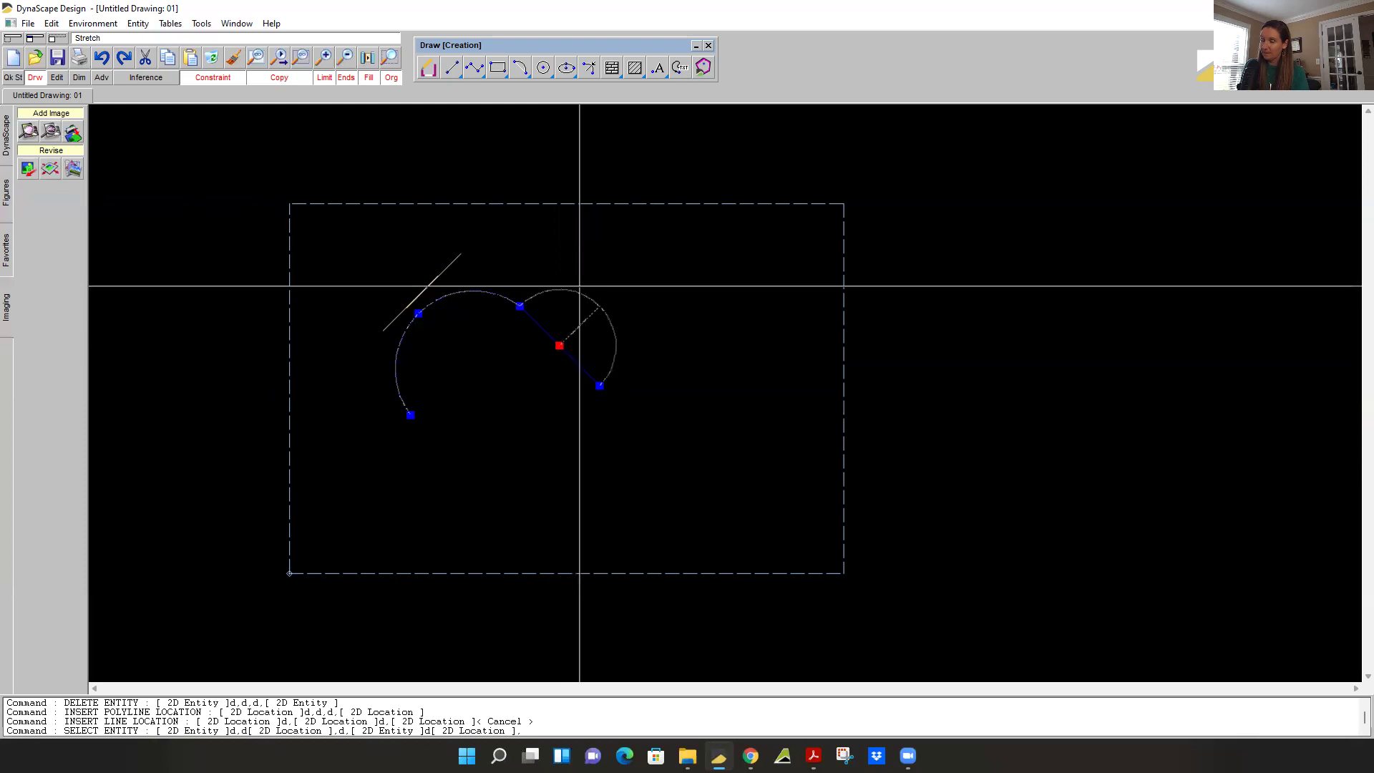
pyautogui.click(560, 295)
# Step: Deselect the polyline, then drag the diagonal line's midpoint grip to shift the line up and left
pyautogui.press('Escape')
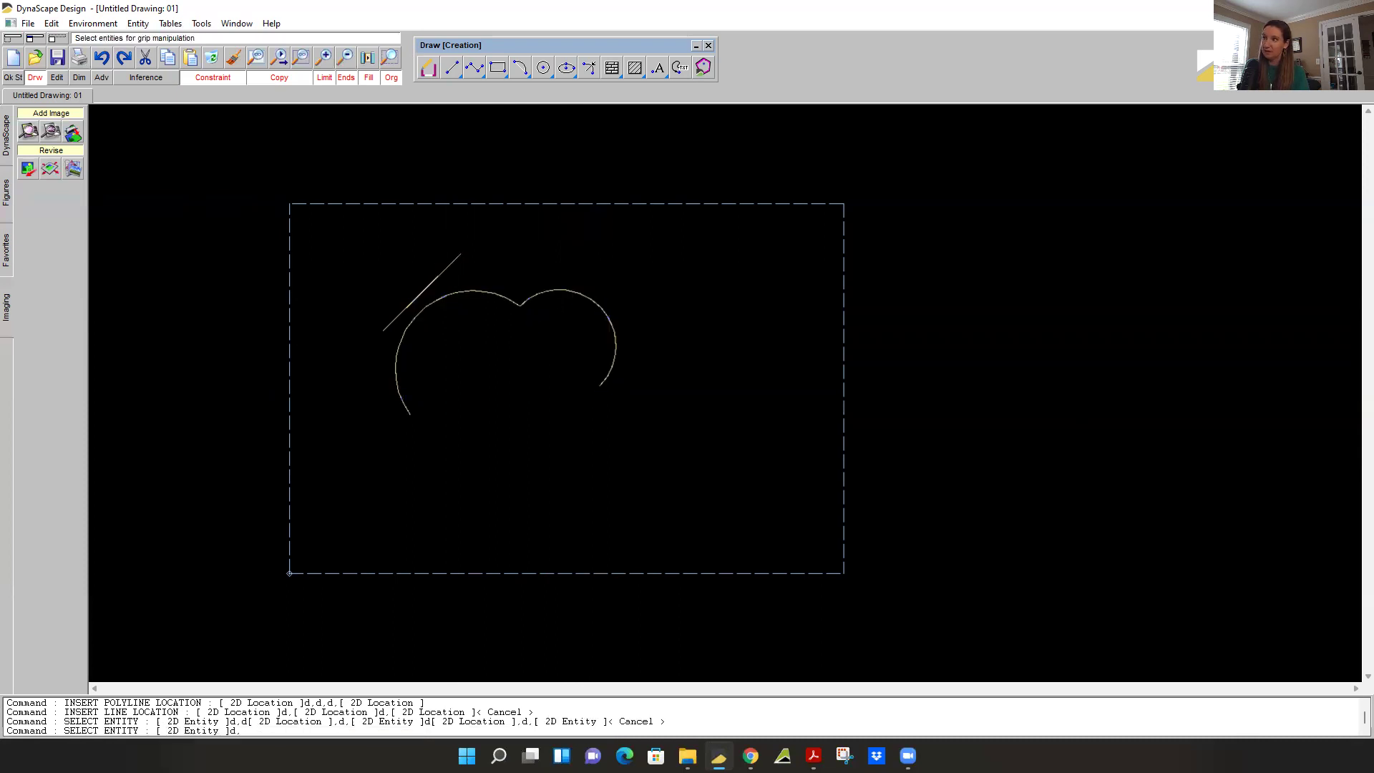
pyautogui.click(422, 292)
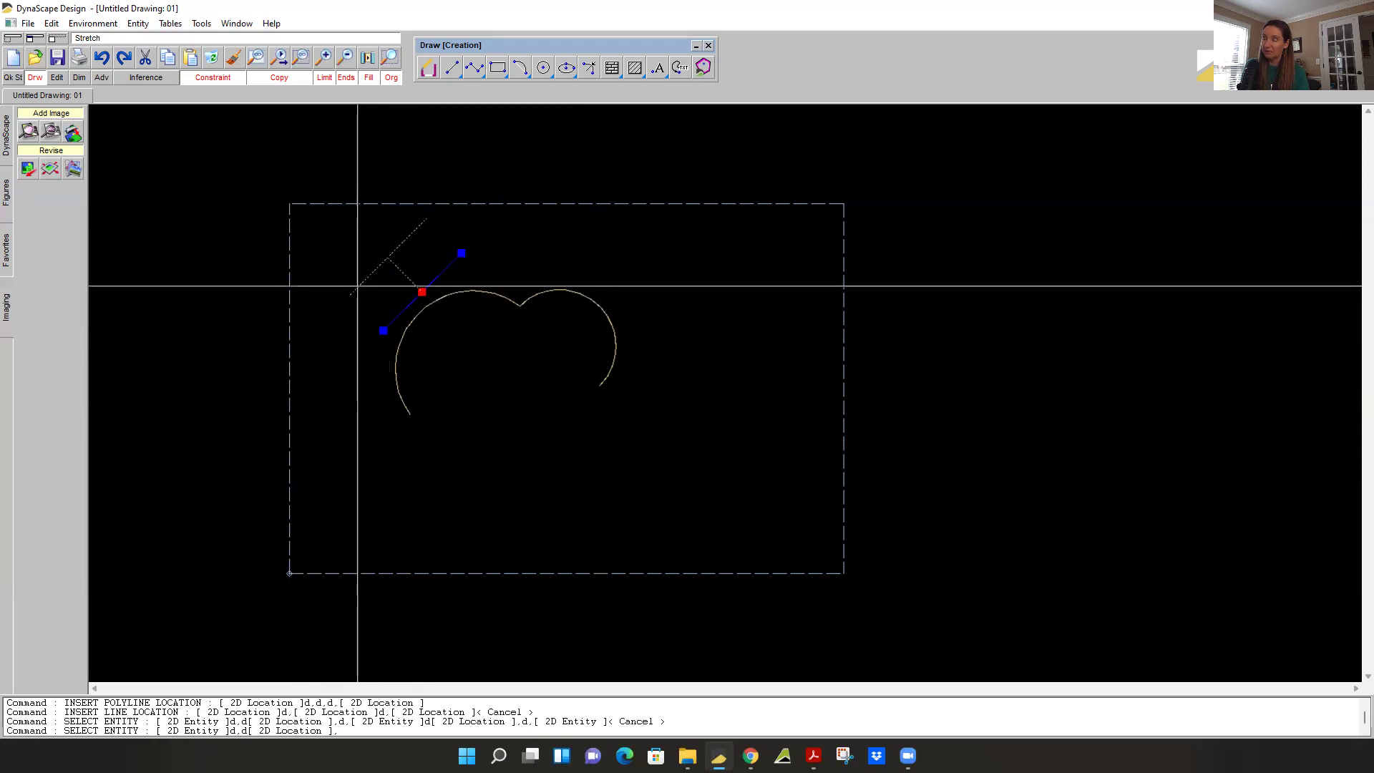
pyautogui.click(387, 258)
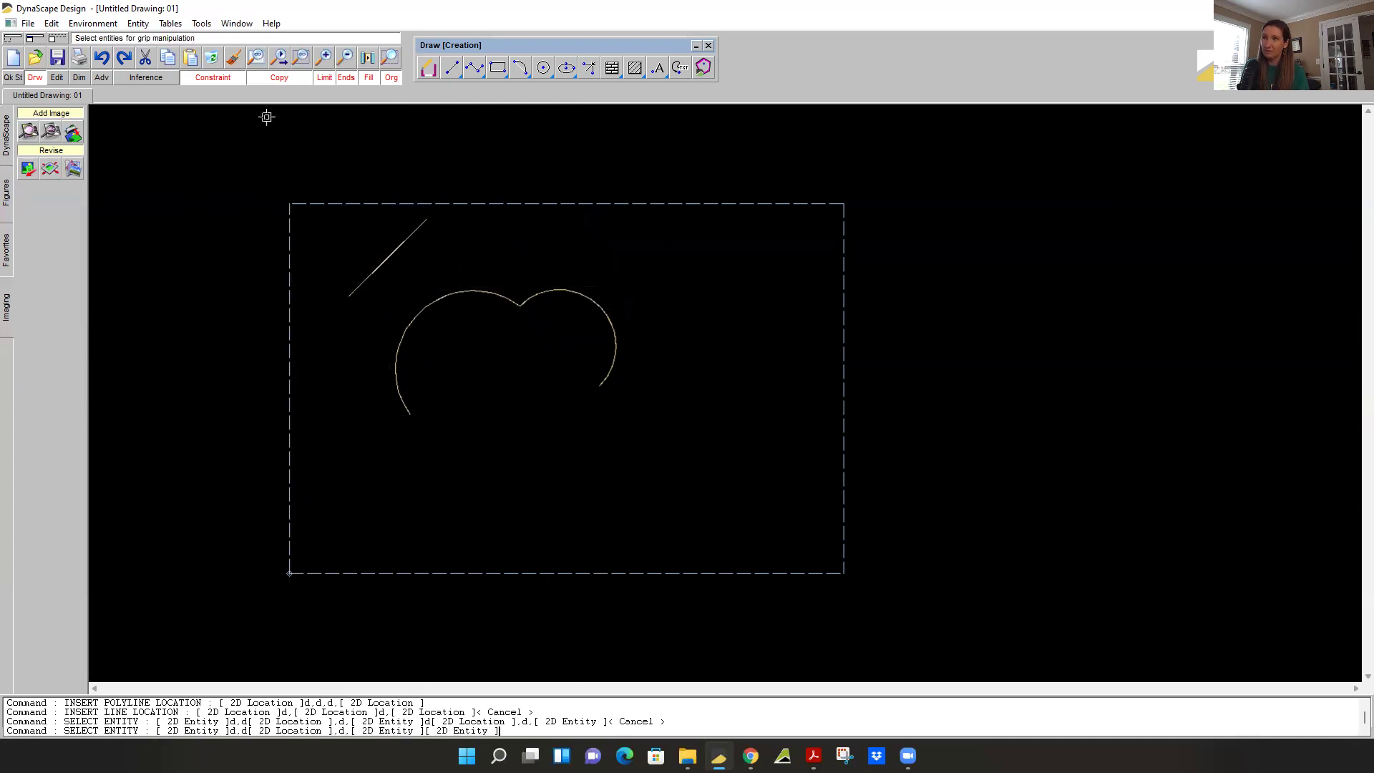
# Step: Dismiss the polyline options, then use Delete entities to remove the diagonal line and arched polyline
pyautogui.click(477, 69)
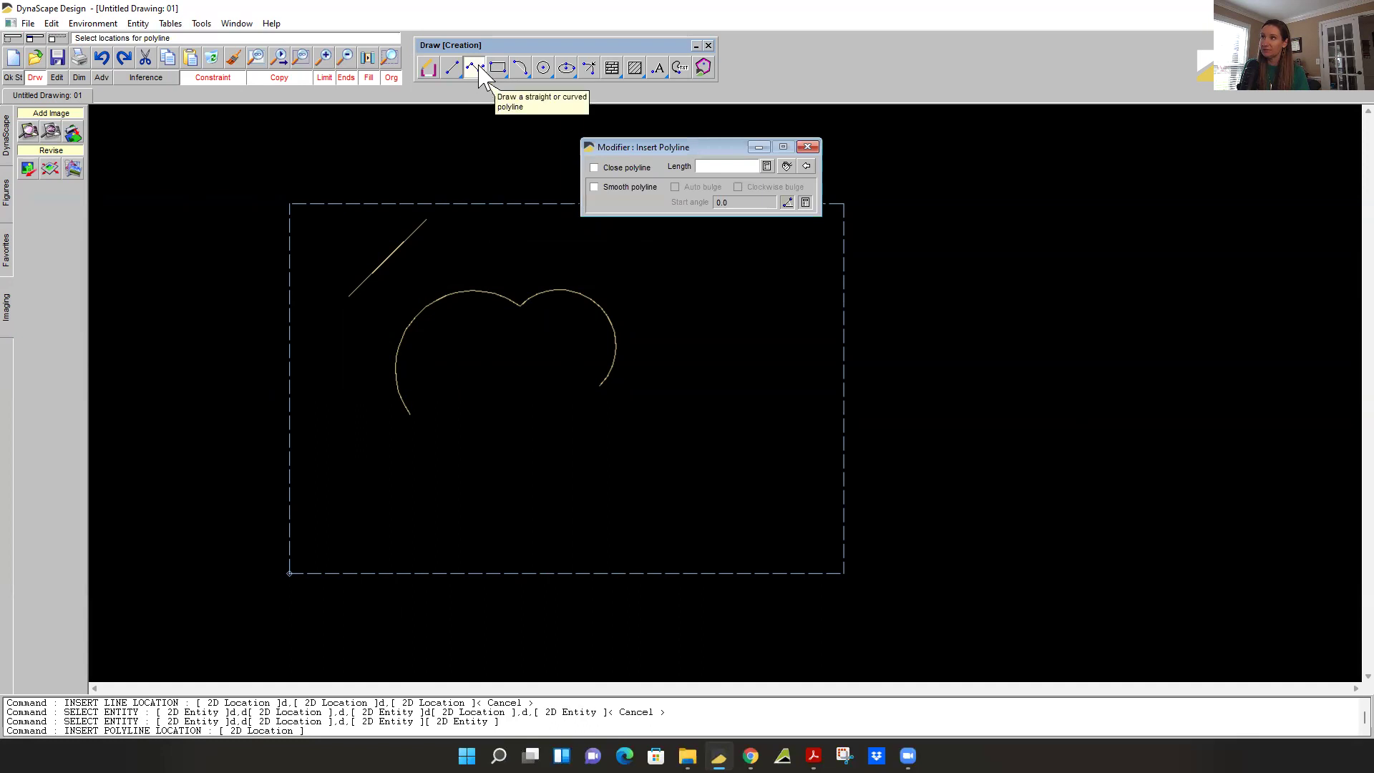
pyautogui.click(816, 147)
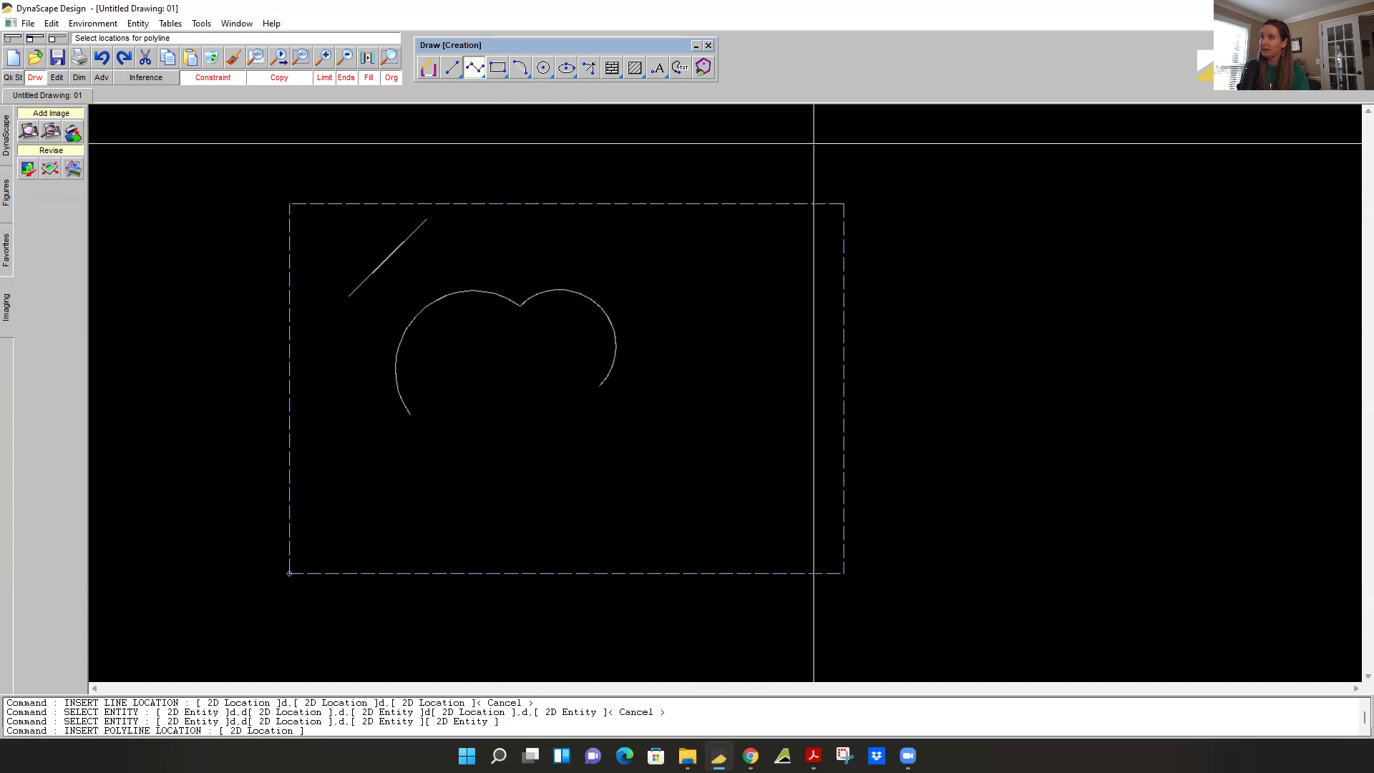
pyautogui.click(212, 59)
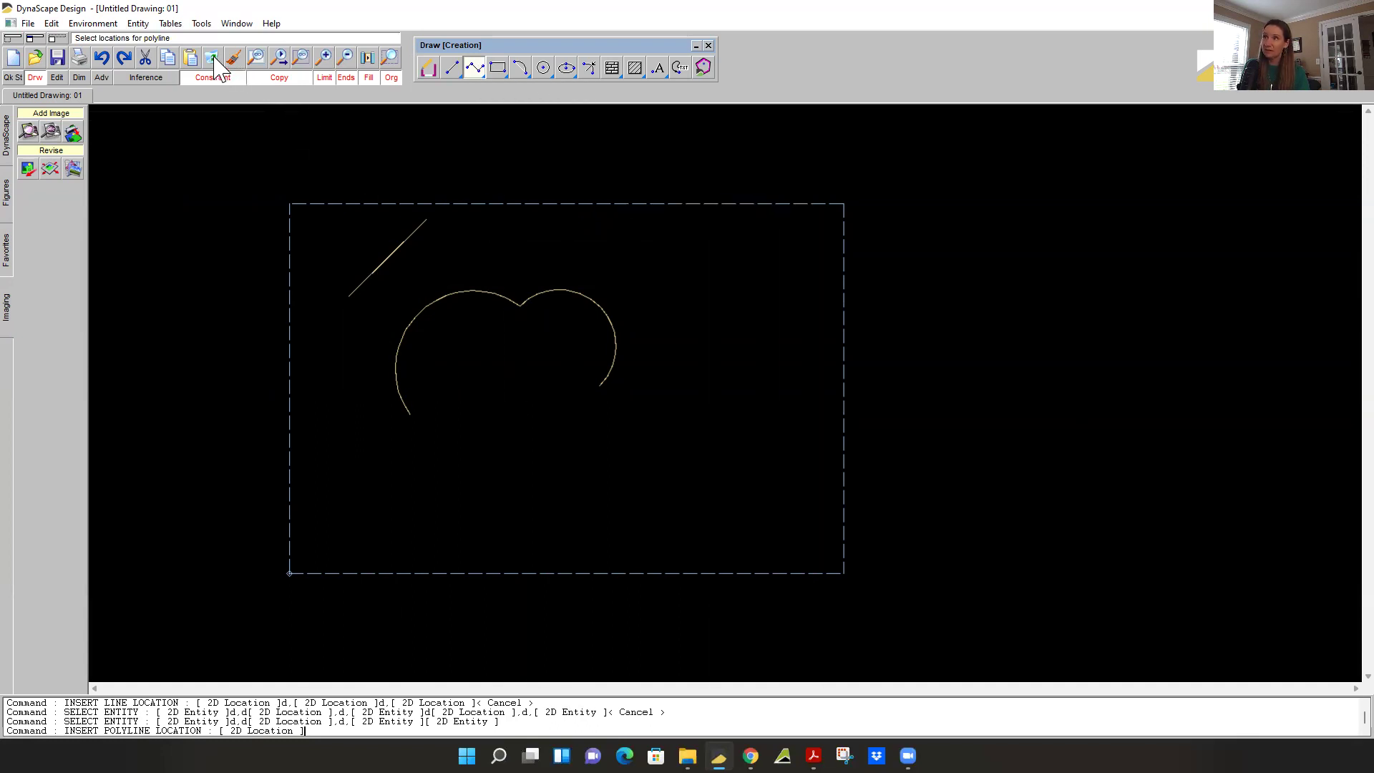
pyautogui.click(400, 247)
pyautogui.click(450, 293)
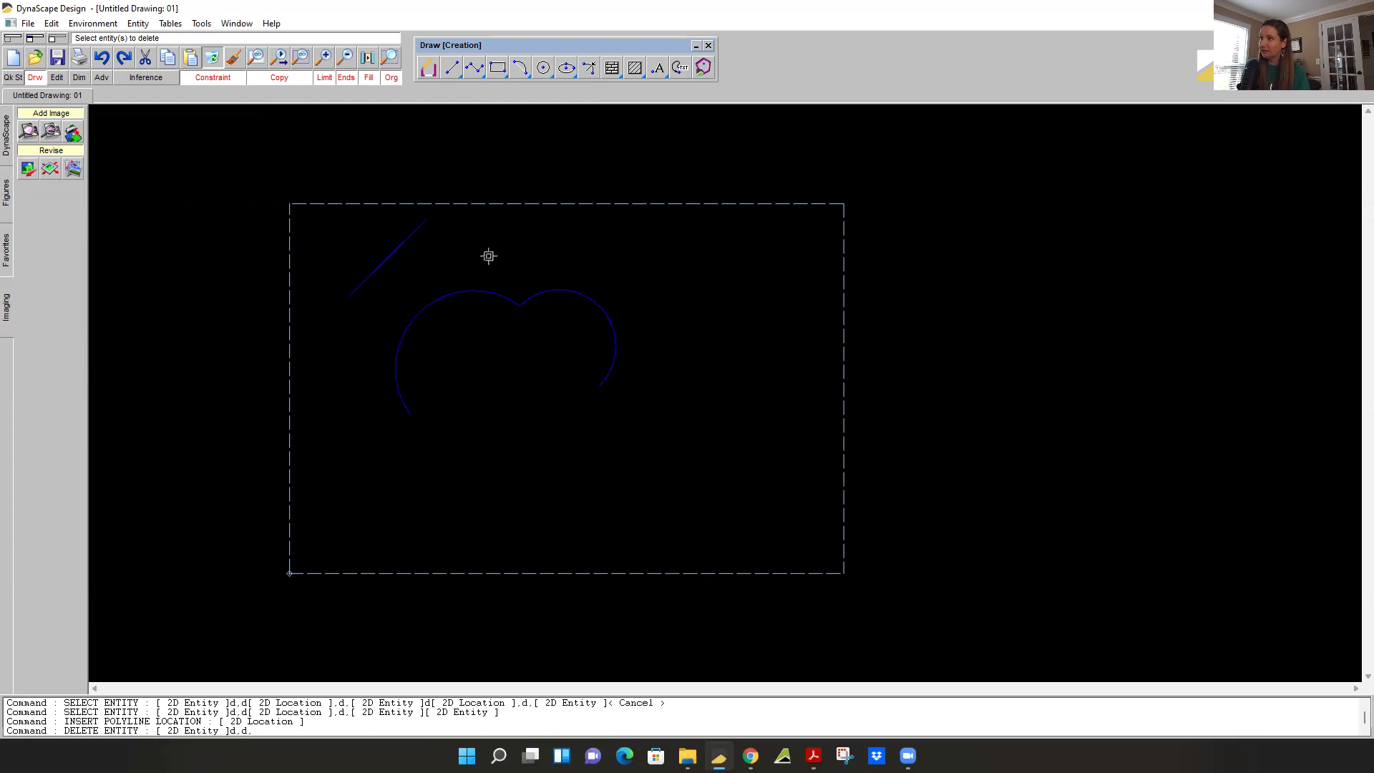
pyautogui.press('Return')
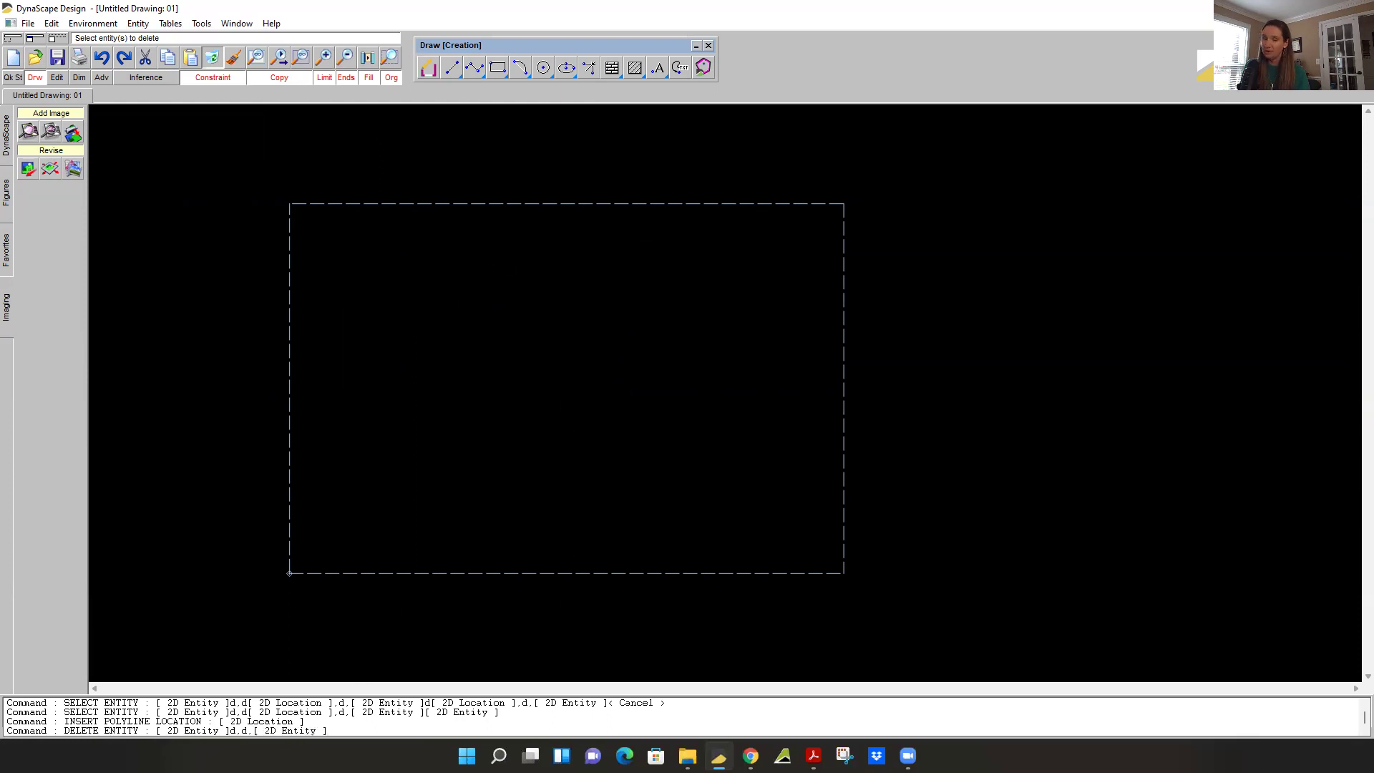